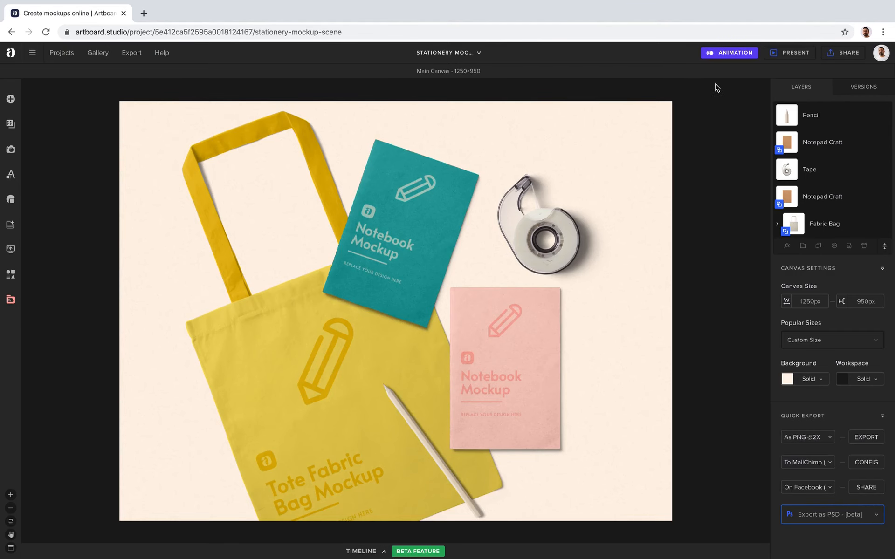
# Open the animation timeline and fit the whole stationery mockup in the canvas area above it
pyautogui.click(721, 54)
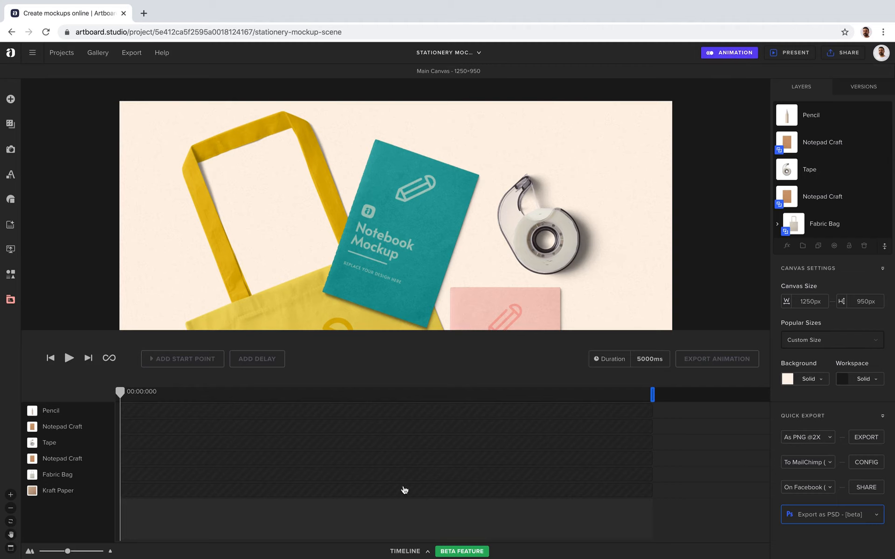
pyautogui.click(405, 552)
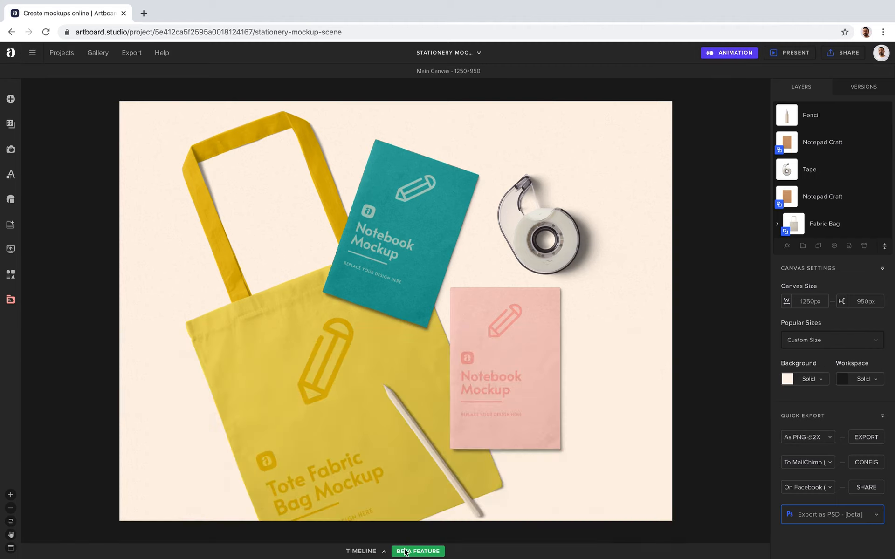
pyautogui.click(376, 552)
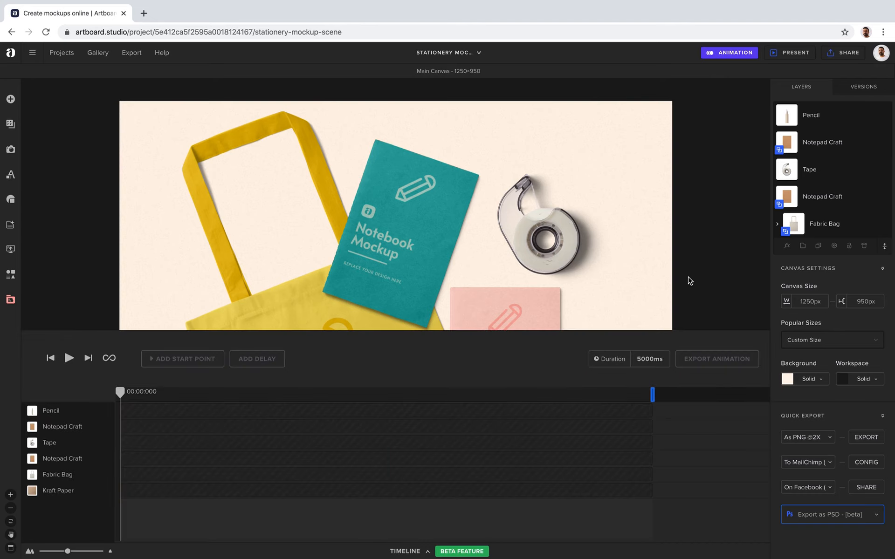
pyautogui.press('super+minus')
pyautogui.press('super+minus')
pyautogui.press('super+minus')
pyautogui.press('space')
pyautogui.moveTo(635, 267); pyautogui.dragTo(642, 160)
pyautogui.press('super+minus')
pyautogui.press('space')
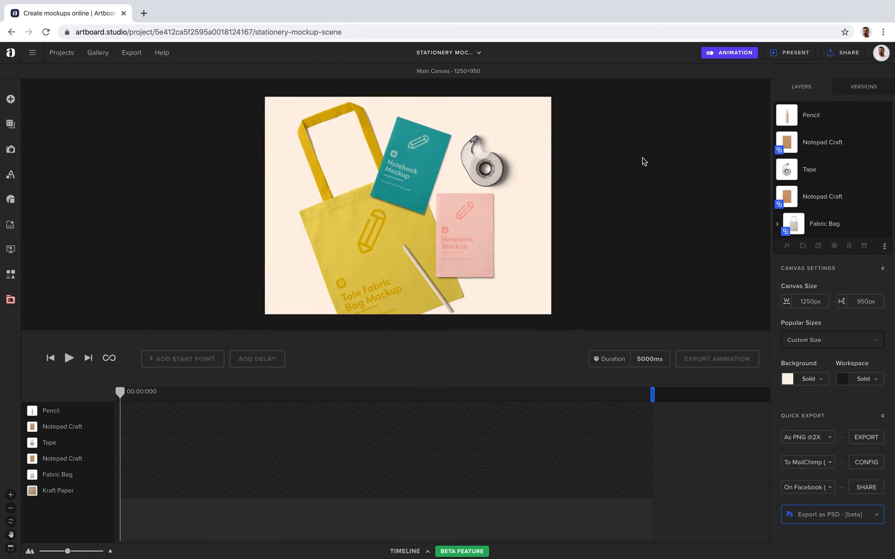
# Add an animation start point to the teal notebook at 0 and move it to X 367, Y 635 at about 1.1 s
pyautogui.click(419, 159)
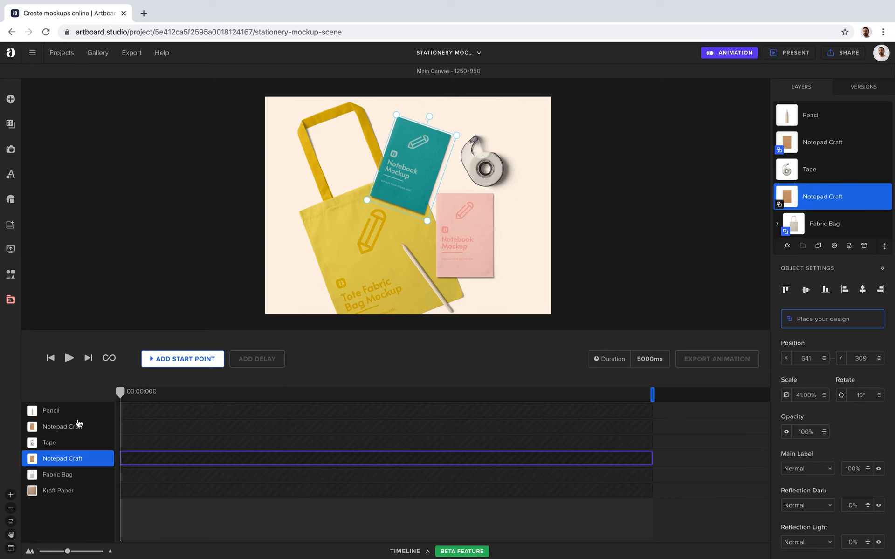
pyautogui.click(183, 362)
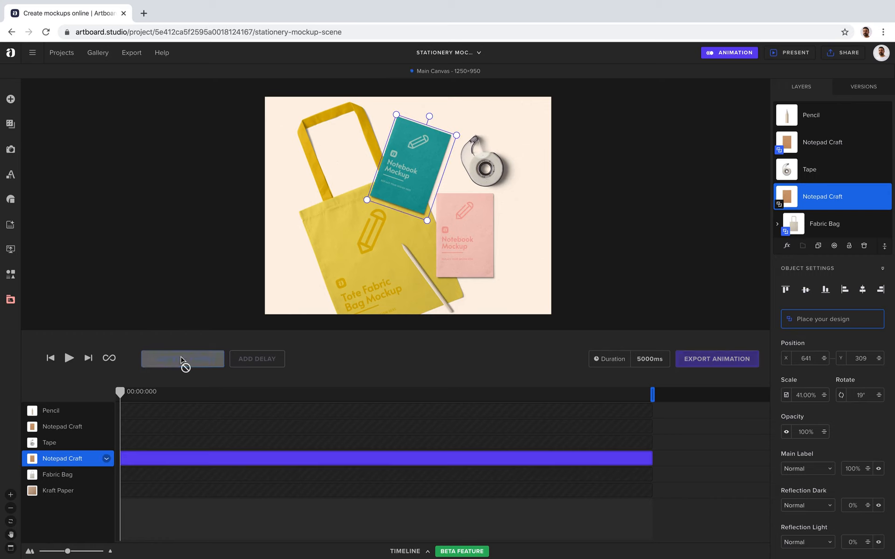
pyautogui.moveTo(123, 393); pyautogui.dragTo(237, 391)
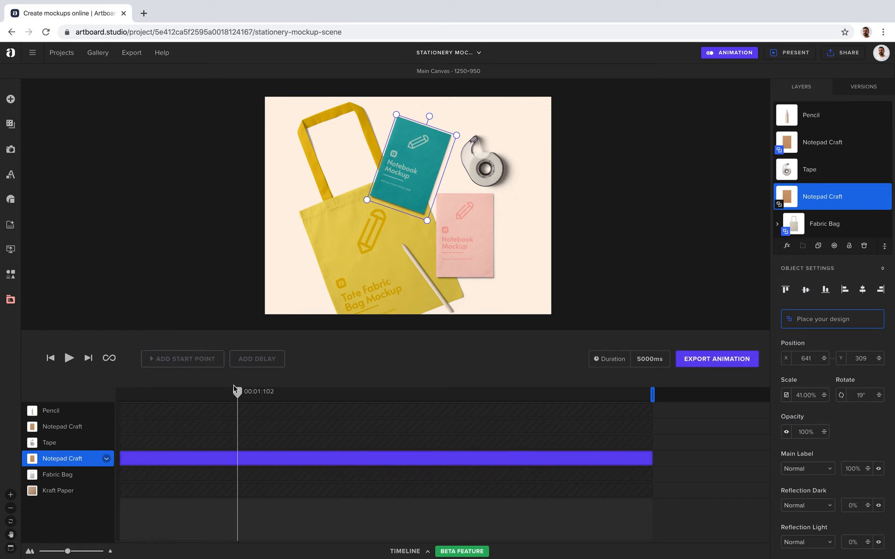
pyautogui.moveTo(385, 204); pyautogui.dragTo(369, 223)
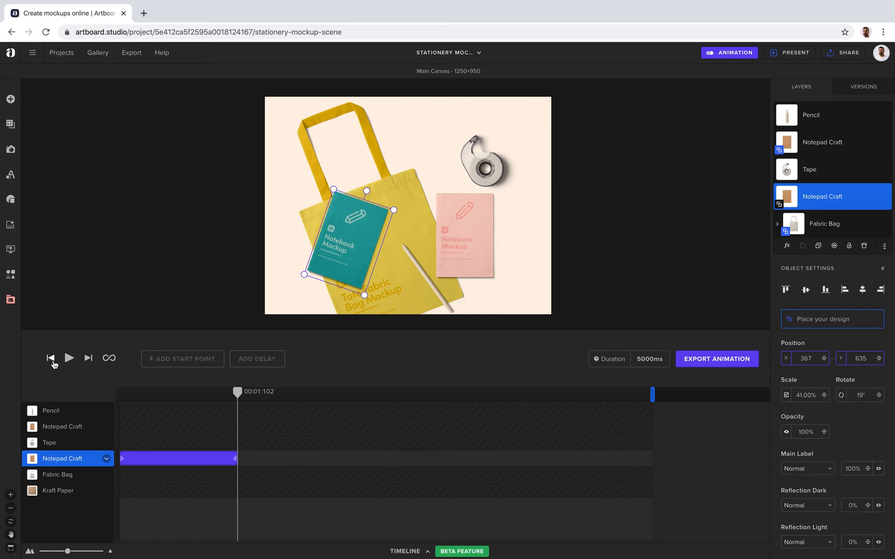
# Preview the teal notebook's motion from the beginning of the timeline
pyautogui.click(50, 358)
pyautogui.click(89, 315)
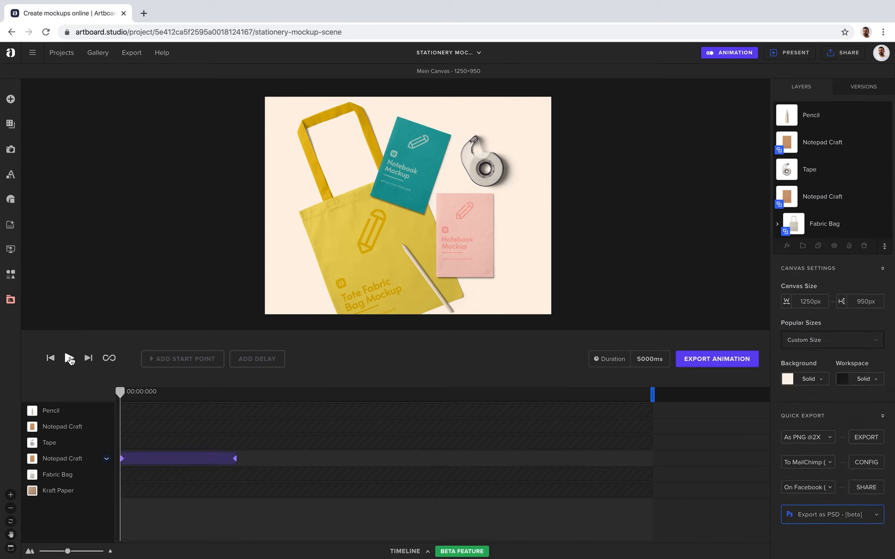
pyautogui.click(69, 358)
pyautogui.click(69, 358)
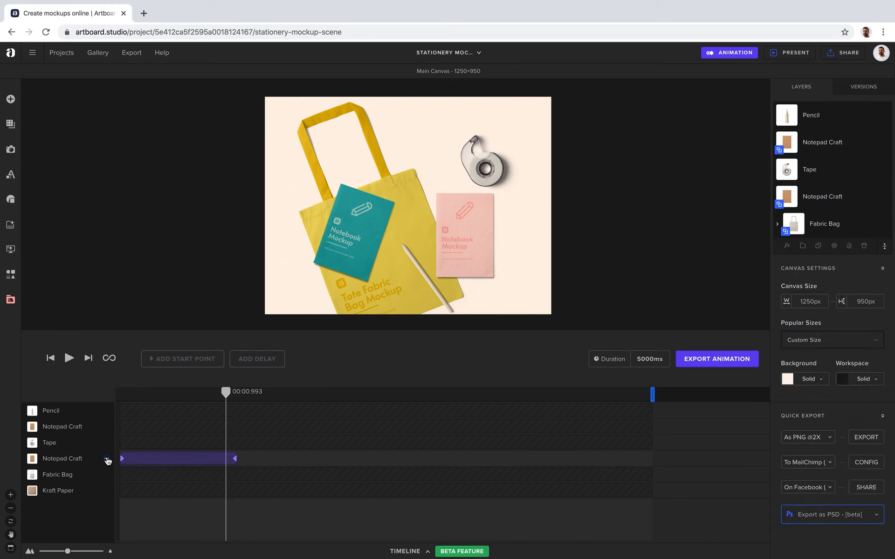
# Expand the teal notebook's animated properties and shift its Position X and Position Y end keyframes earlier, then replay the faster motion
pyautogui.click(106, 459)
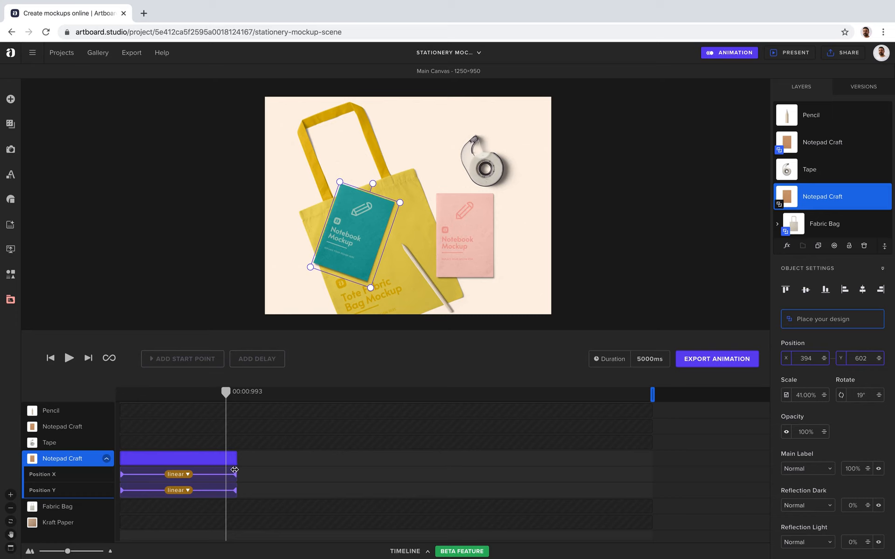
pyautogui.moveTo(225, 392); pyautogui.dragTo(197, 394)
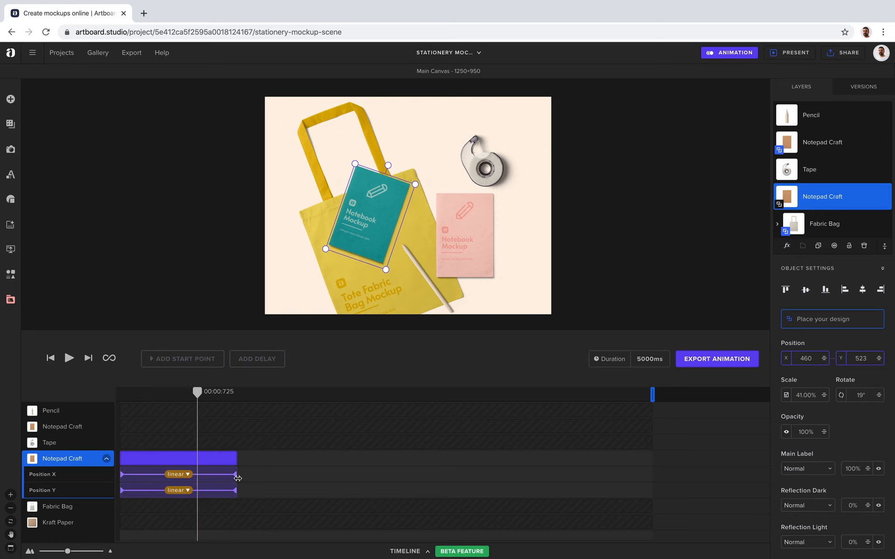
pyautogui.moveTo(236, 491); pyautogui.dragTo(202, 490)
pyautogui.click(51, 359)
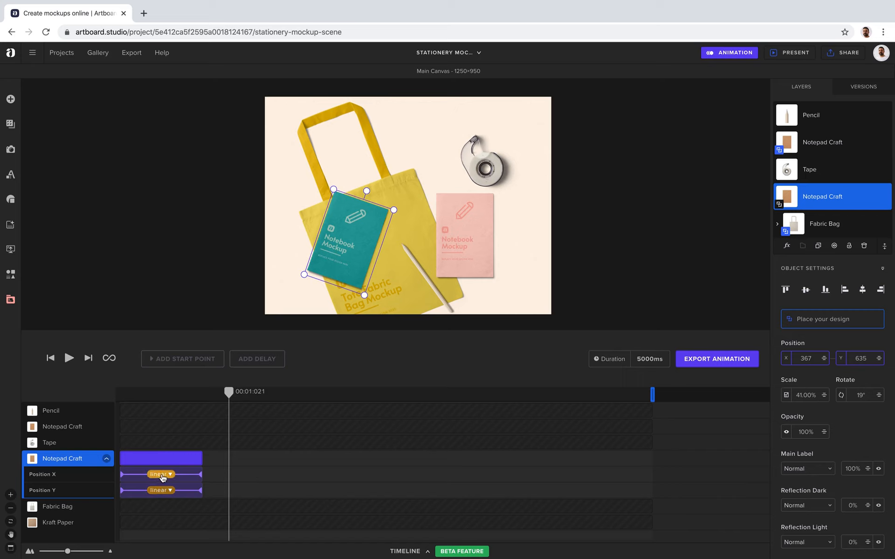
pyautogui.click(162, 476)
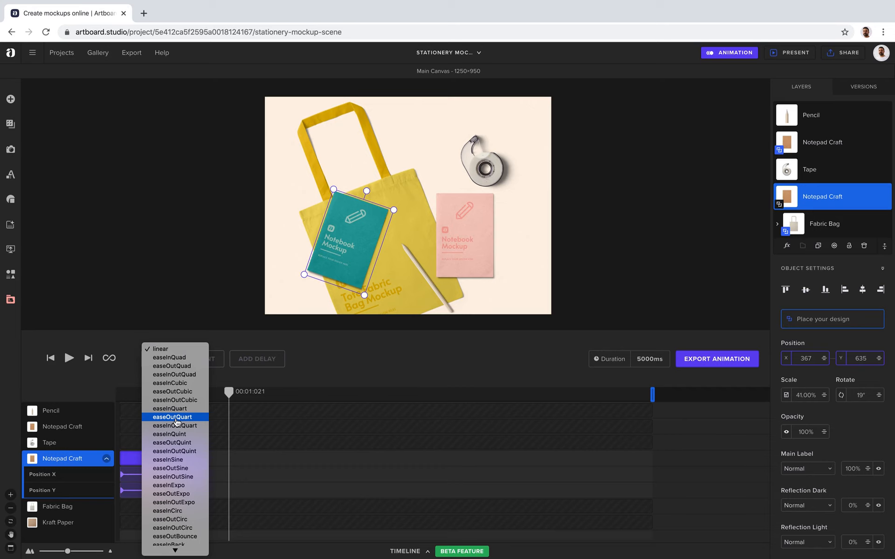
pyautogui.click(249, 415)
# Set the teal notebook's scale to 56% at about 0.51 s in its animation and preview the motion
pyautogui.click(50, 358)
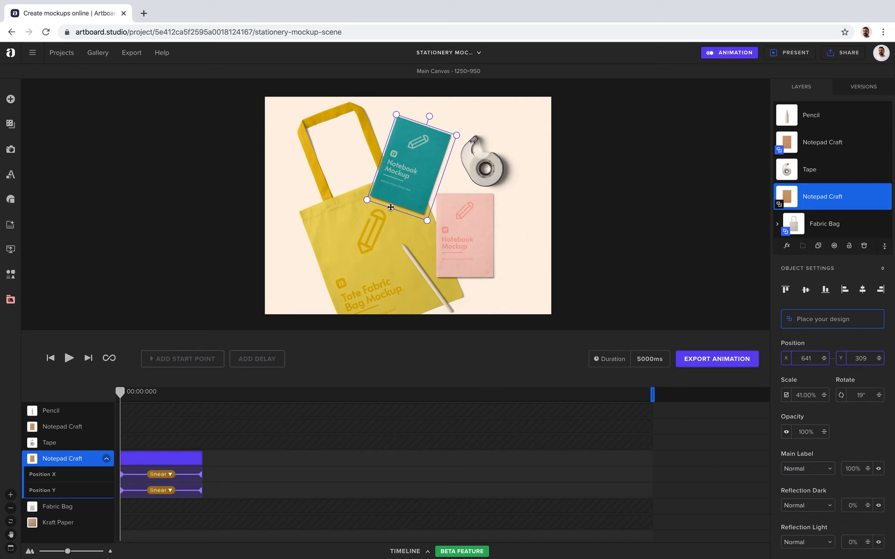
pyautogui.moveTo(120, 392); pyautogui.dragTo(174, 392)
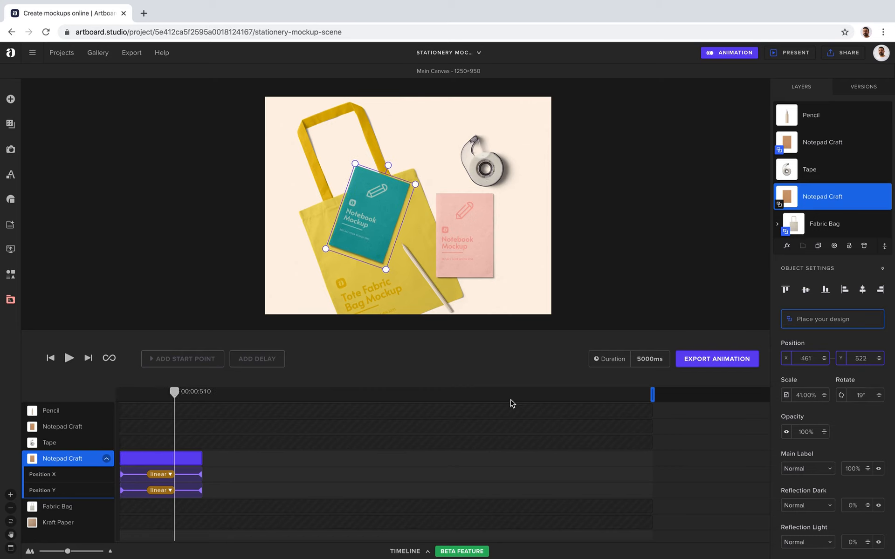
pyautogui.moveTo(822, 397); pyautogui.dragTo(821, 387)
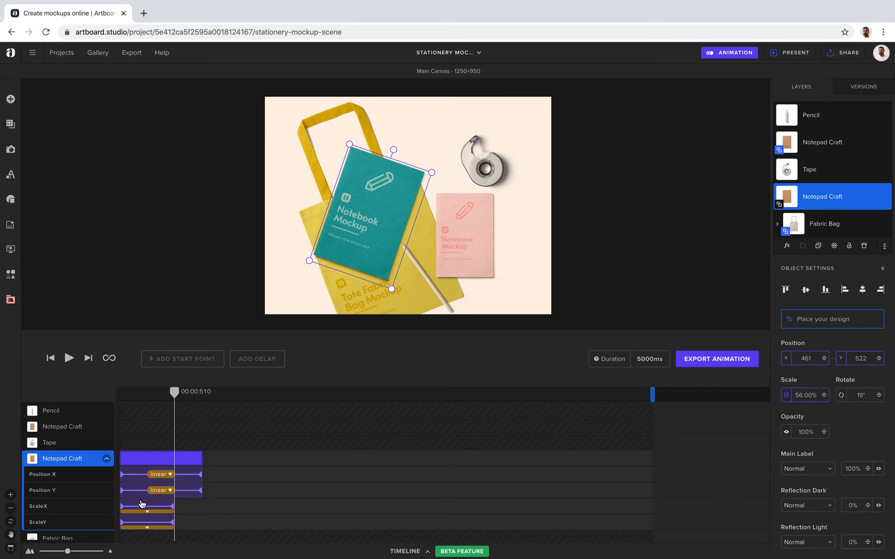
pyautogui.scroll(-1, 70, 512)
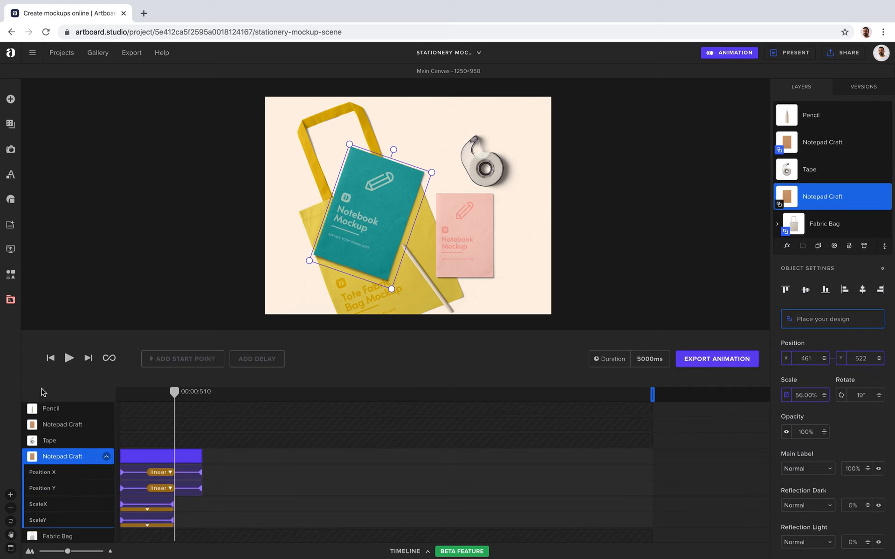
pyautogui.click(69, 360)
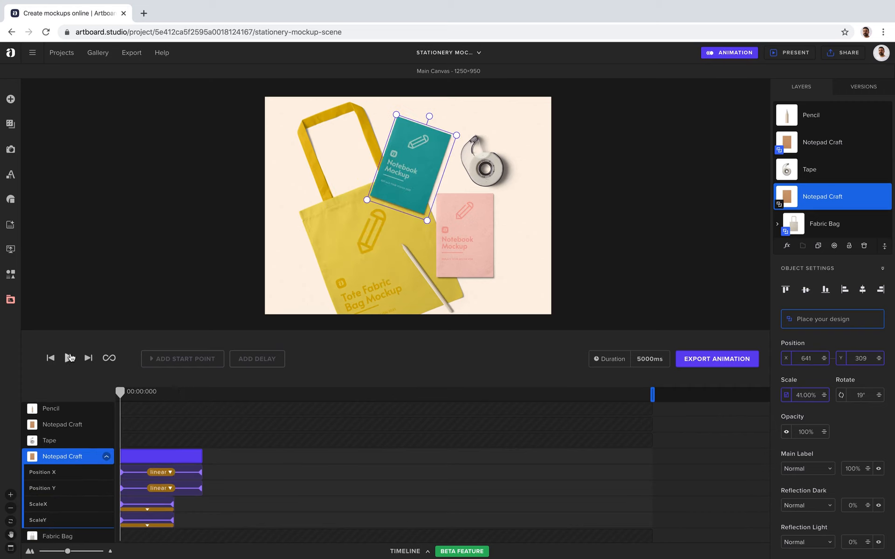
pyautogui.click(69, 358)
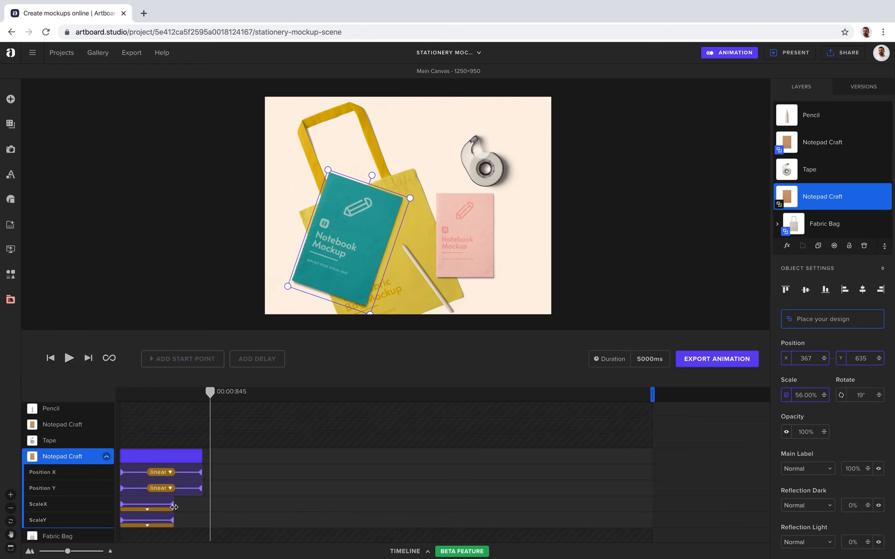
# Extend the notebook's ScaleX and ScaleY end keyframes well past the end of its position animation and preview the timing
pyautogui.moveTo(174, 507); pyautogui.dragTo(278, 504)
pyautogui.moveTo(175, 523); pyautogui.dragTo(281, 521)
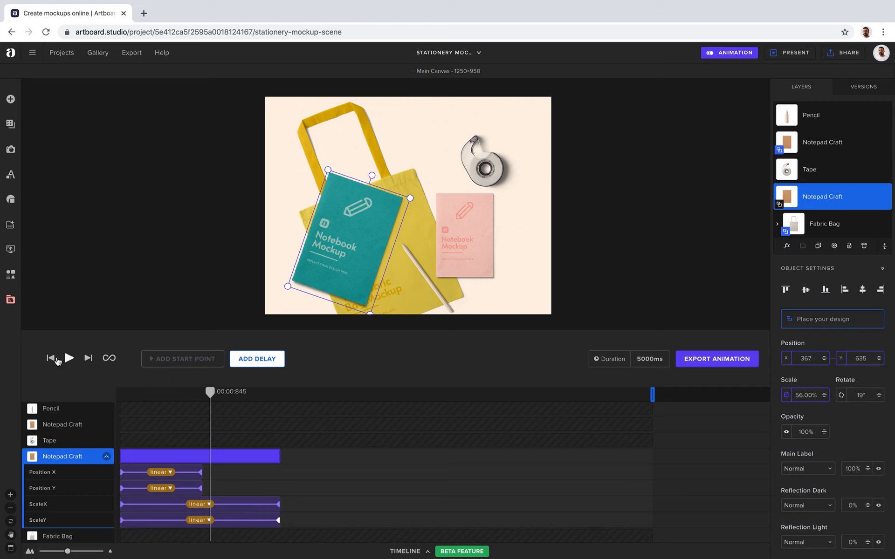
pyautogui.click(50, 358)
pyautogui.click(69, 358)
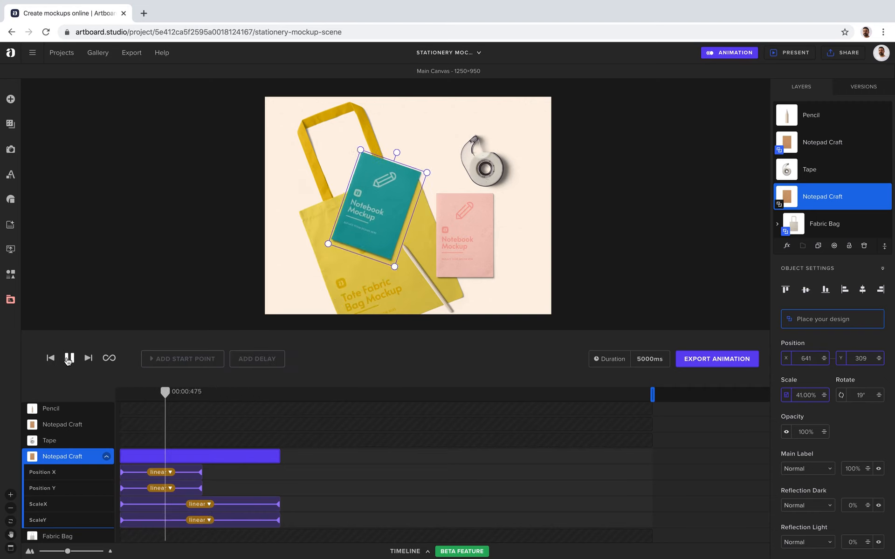
pyautogui.click(68, 358)
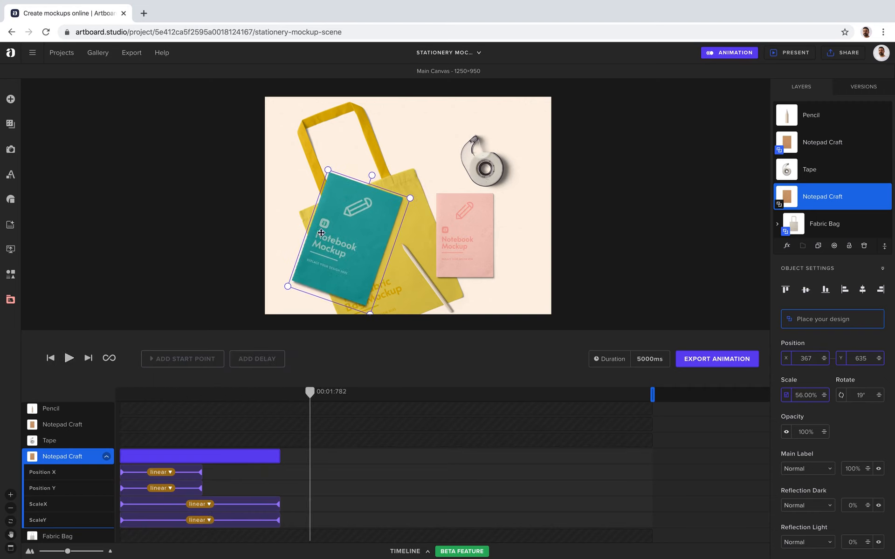
# Apply the easeInCubic preset ease to the whole teal notebook layer animation
pyautogui.click(169, 474)
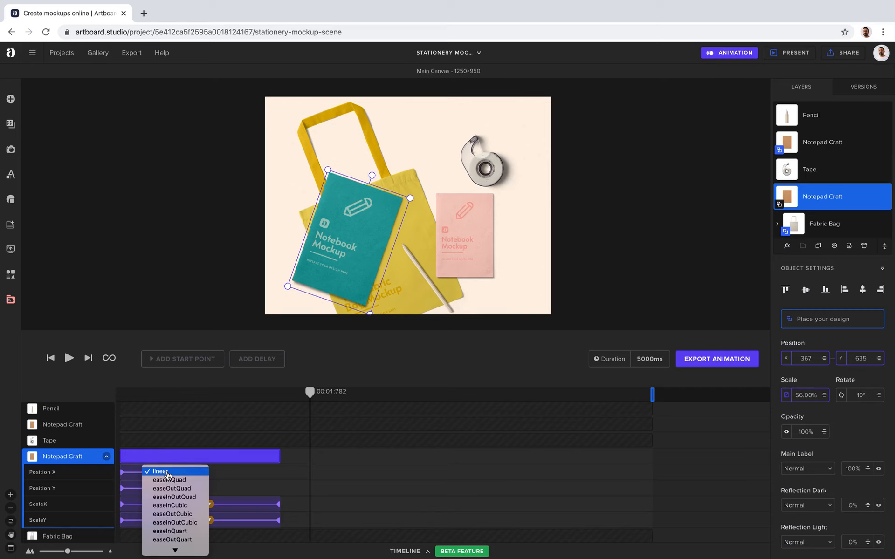
pyautogui.click(168, 474)
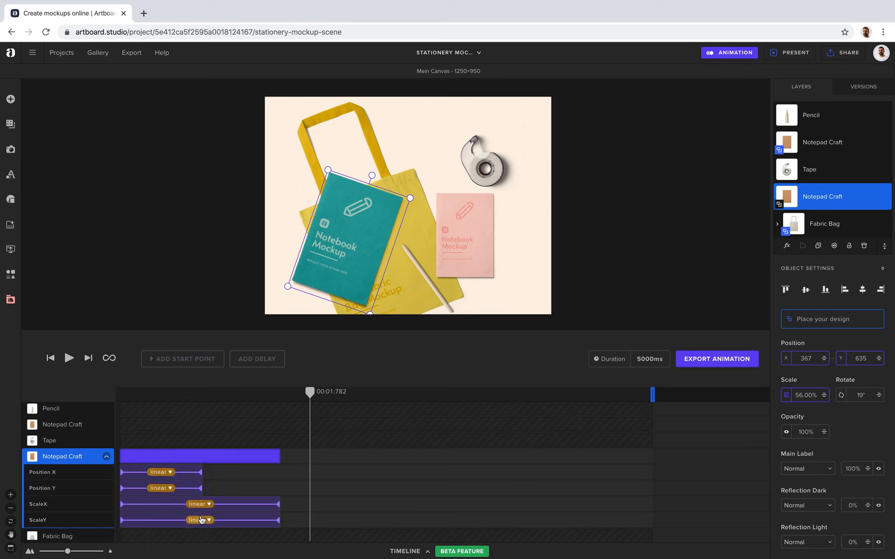
pyautogui.rightClick(209, 457)
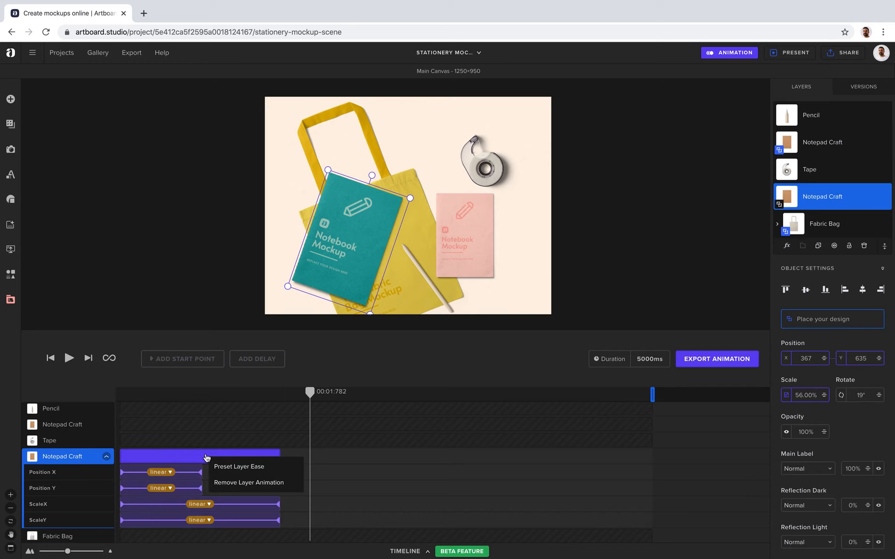
pyautogui.click(240, 470)
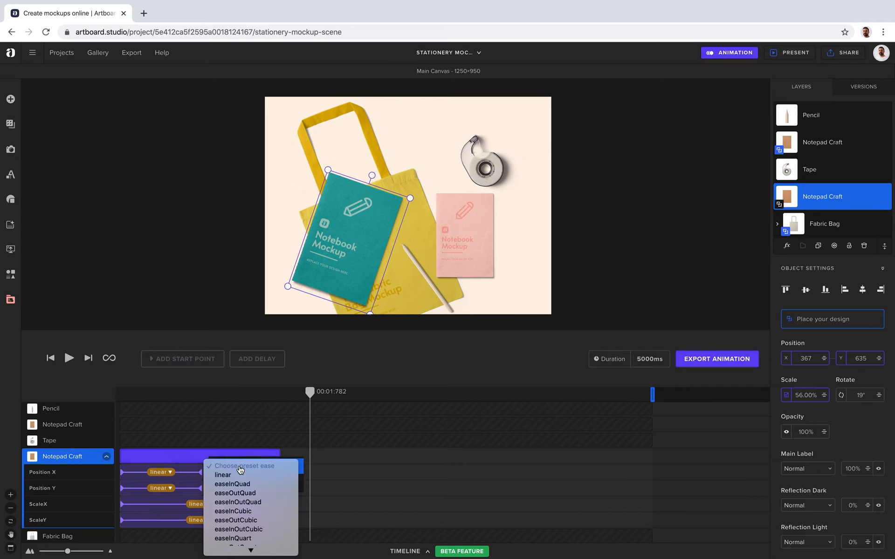
pyautogui.click(238, 511)
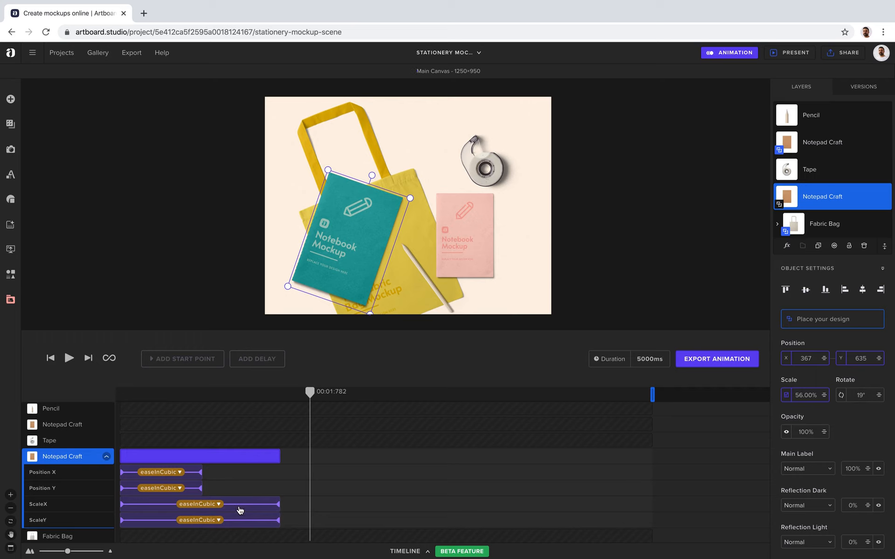
# Play the teal notebook's animation from the start to check the easing
pyautogui.click(50, 358)
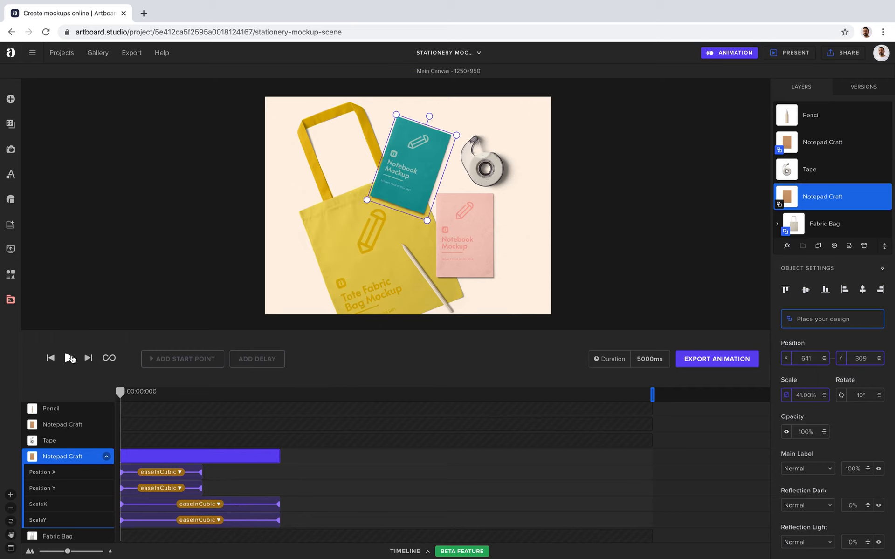
pyautogui.click(69, 358)
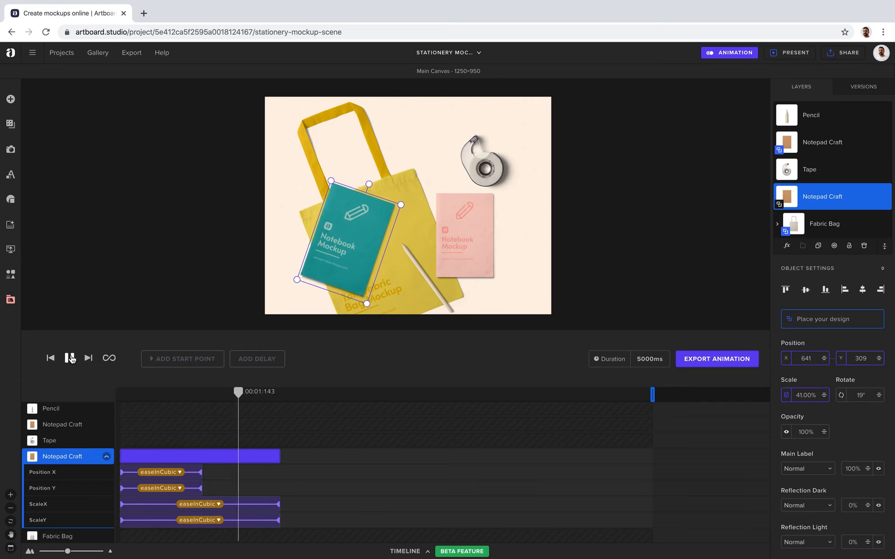
pyautogui.click(111, 315)
pyautogui.click(69, 358)
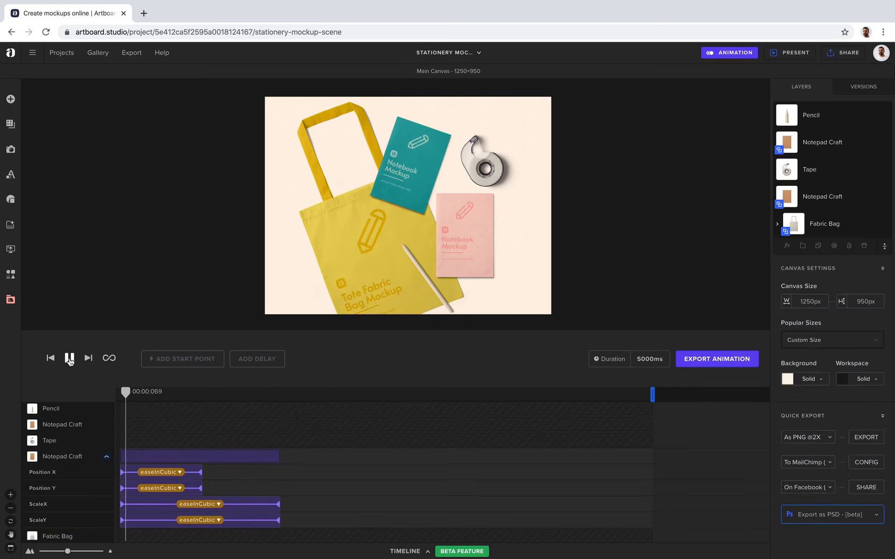
pyautogui.click(69, 358)
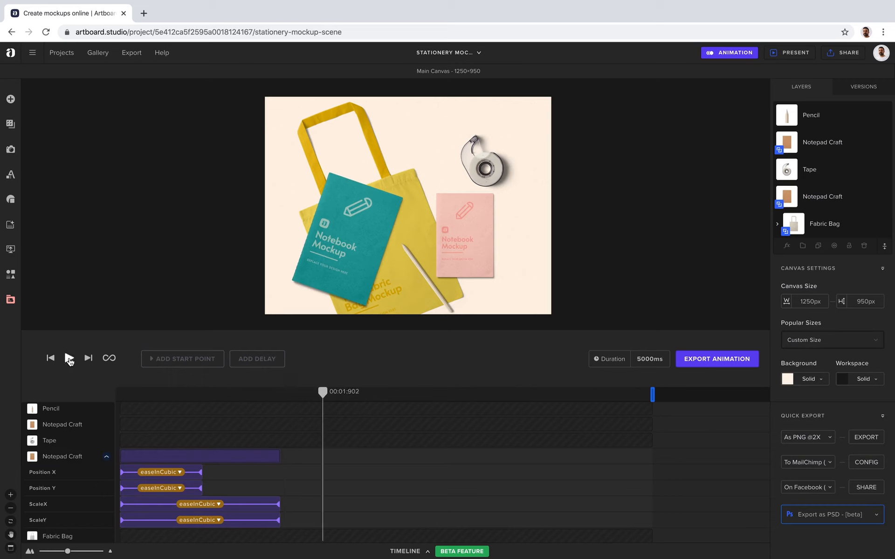
# Remove the ScaleX and ScaleY keyframes from the teal notebook's animation
pyautogui.click(254, 509)
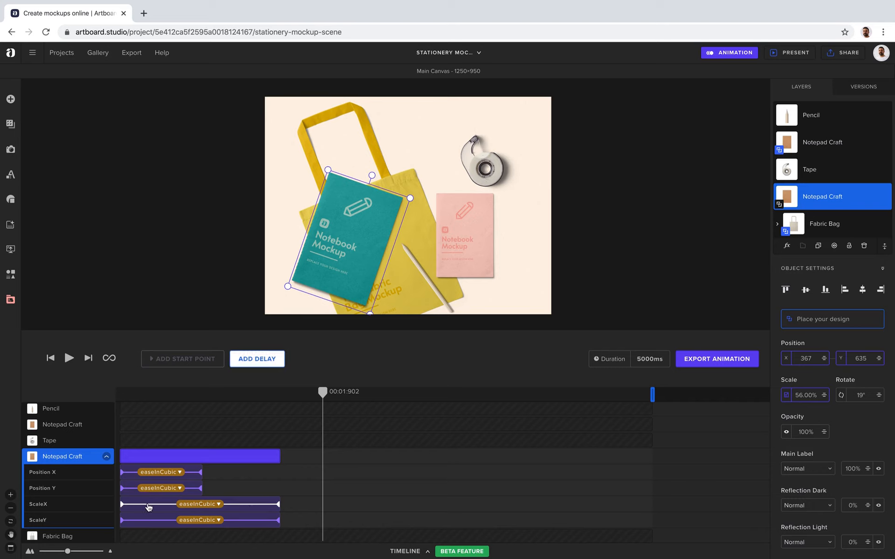
pyautogui.rightClick(149, 507)
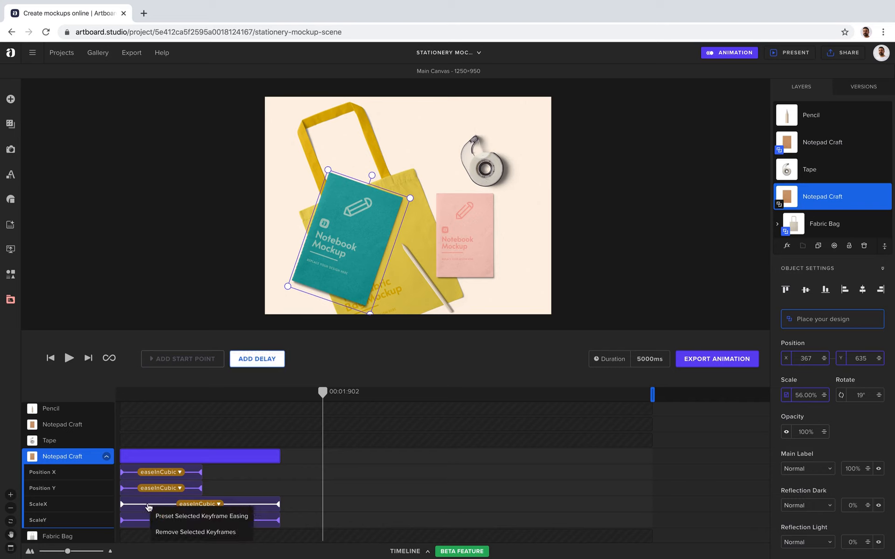
pyautogui.click(167, 532)
pyautogui.click(149, 506)
pyautogui.rightClick(149, 507)
pyautogui.click(161, 533)
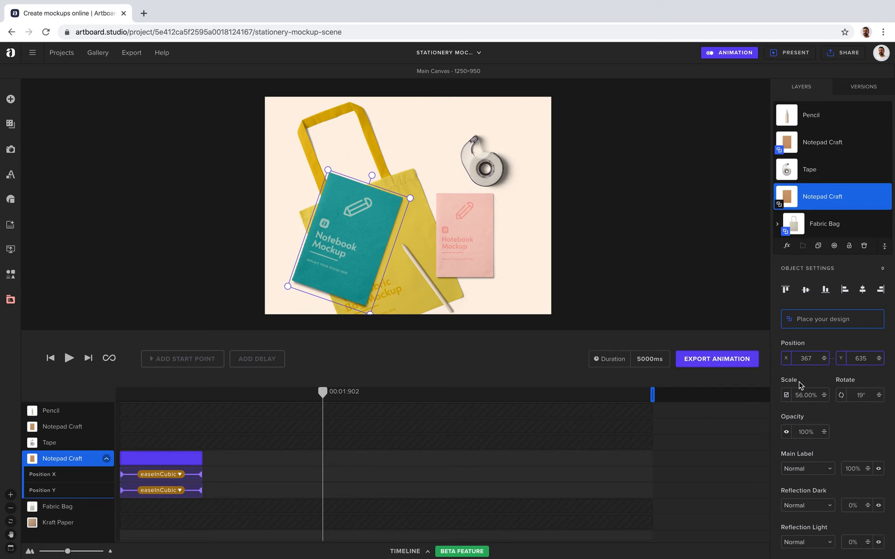
# Move the teal notebook's starting position above the canvas to X 657, Y -217 and preview the motion
pyautogui.click(50, 359)
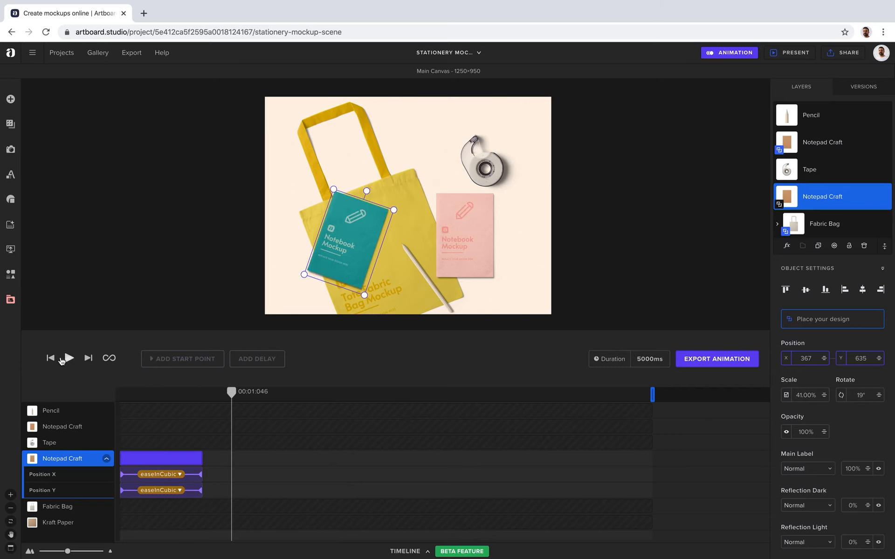
pyautogui.click(50, 358)
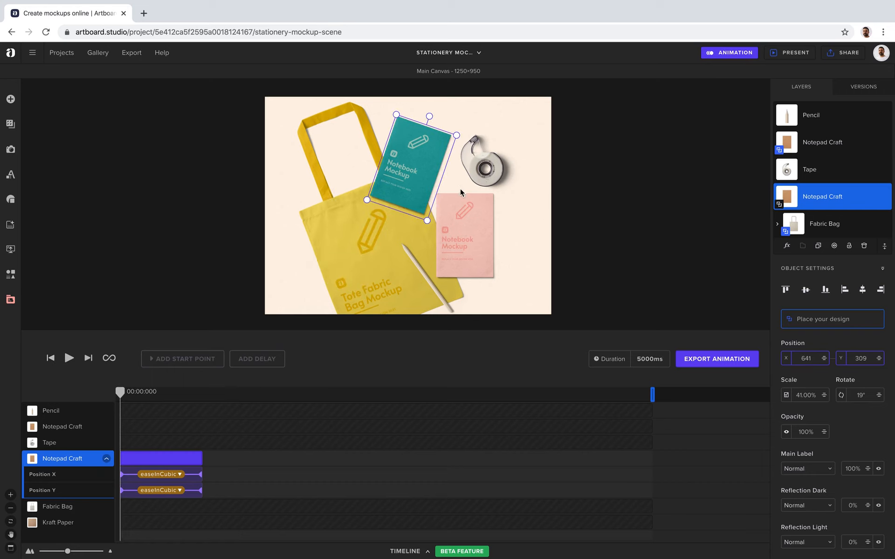
pyautogui.click(122, 475)
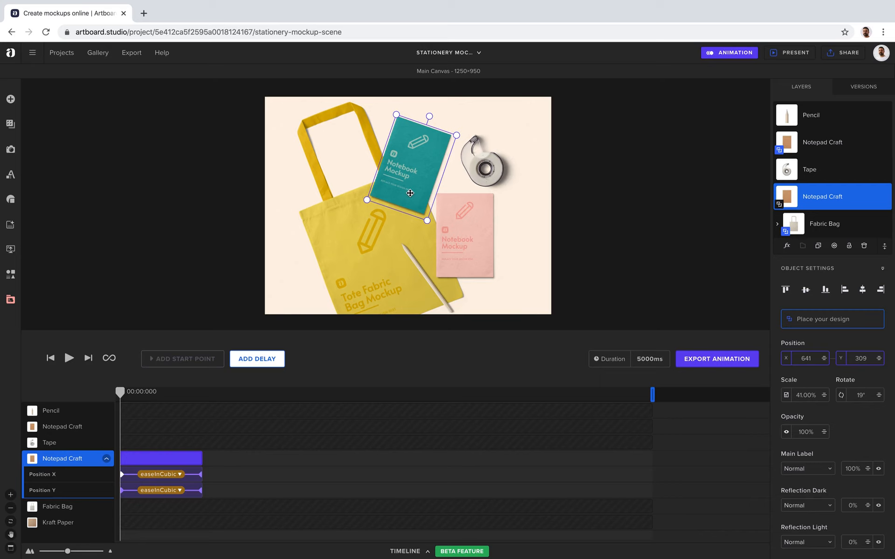
pyautogui.moveTo(412, 203); pyautogui.dragTo(416, 82)
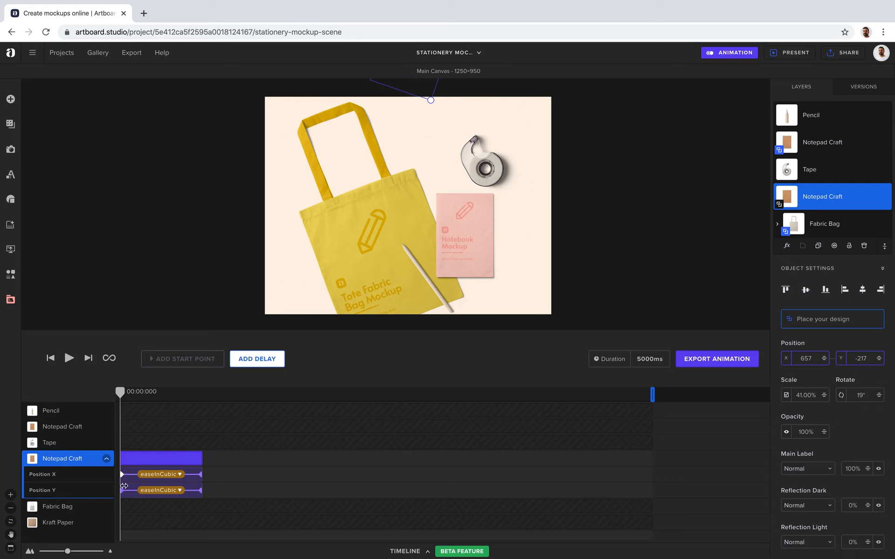
pyautogui.click(69, 359)
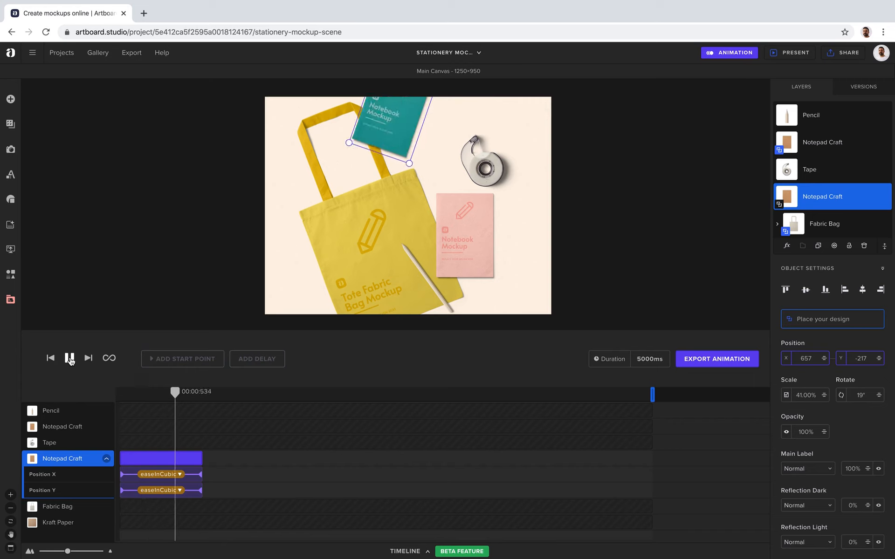
pyautogui.click(69, 359)
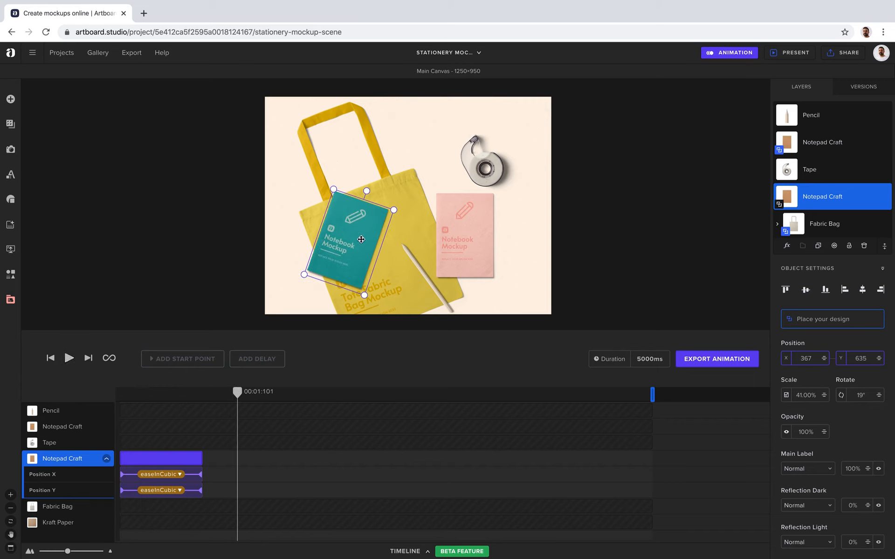
# Shift the teal notebook's end position at 00:00:777 up to the canvas's left edge and replay the animation
pyautogui.moveTo(236, 398); pyautogui.dragTo(203, 395)
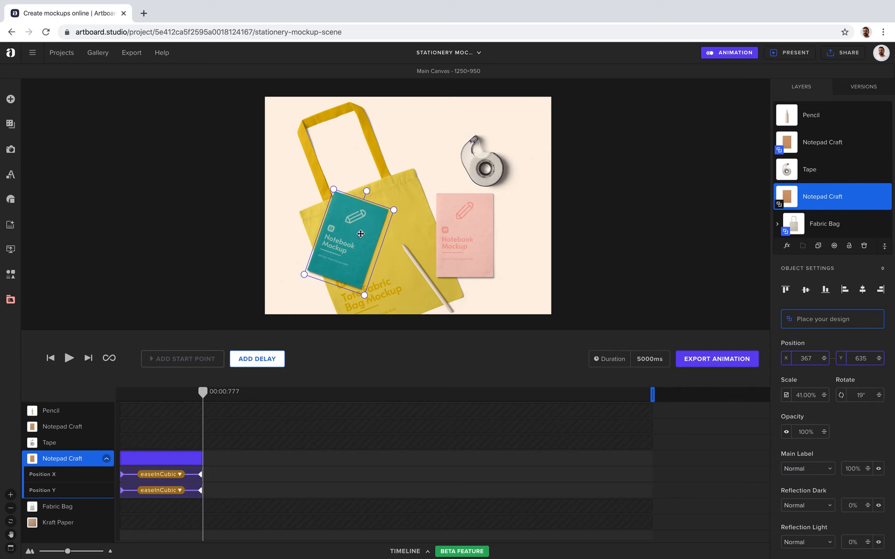
pyautogui.moveTo(360, 229); pyautogui.dragTo(307, 208)
pyautogui.click(50, 358)
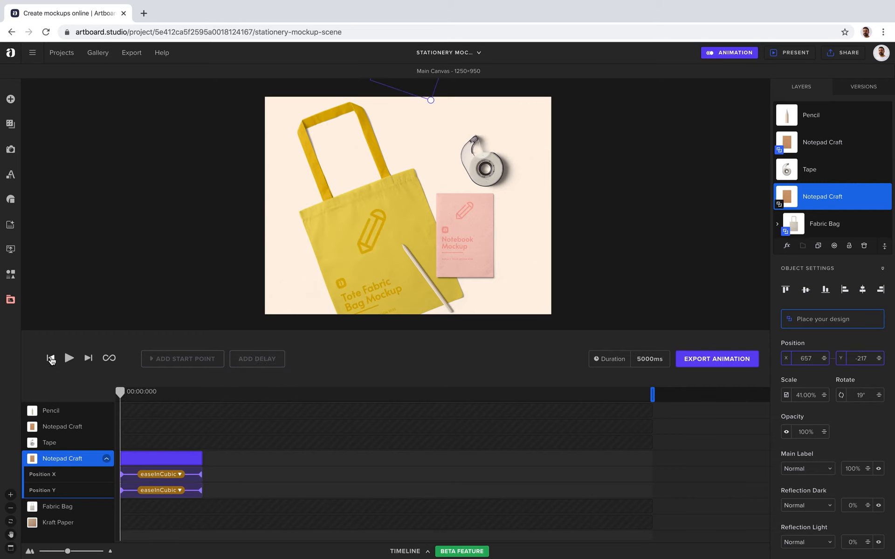
pyautogui.click(69, 358)
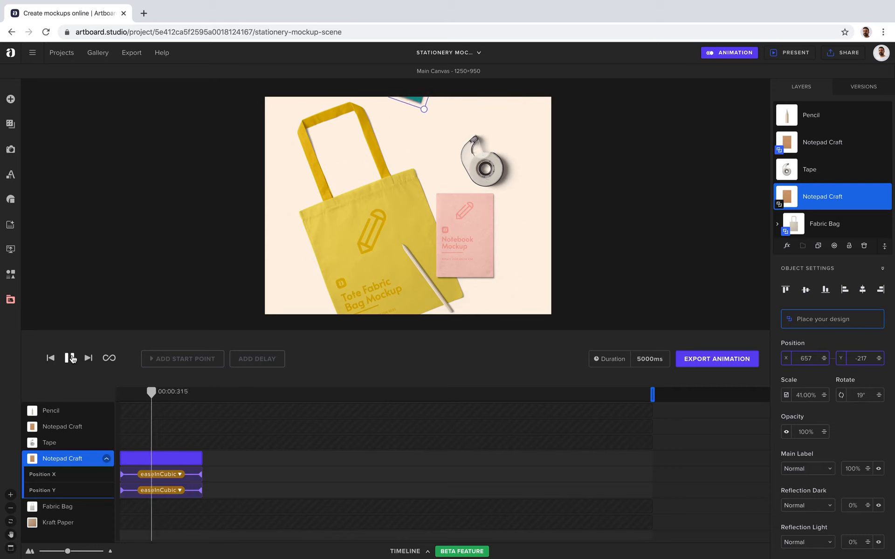
pyautogui.click(71, 358)
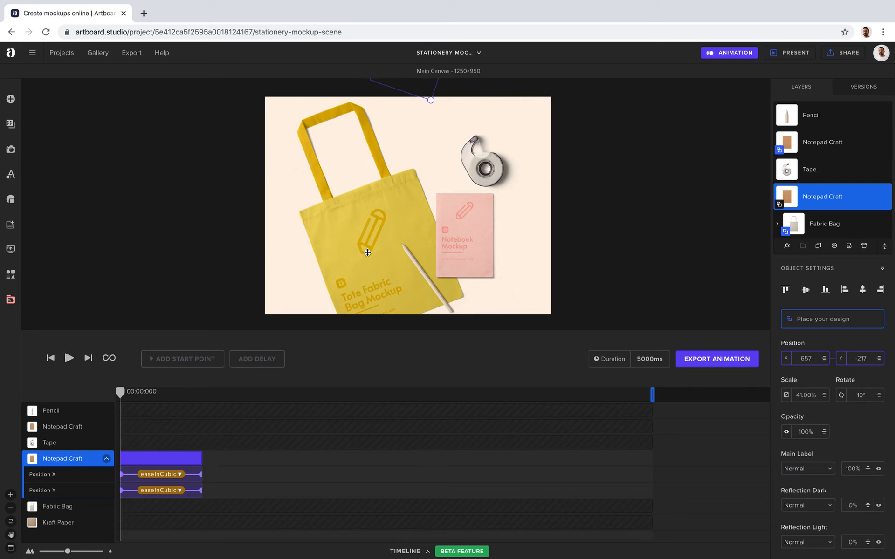
# Animate the fabric bag from off-canvas at X -591, Y 531 to X 426, Y 523 at 00:01:082
pyautogui.click(367, 253)
pyautogui.click(167, 367)
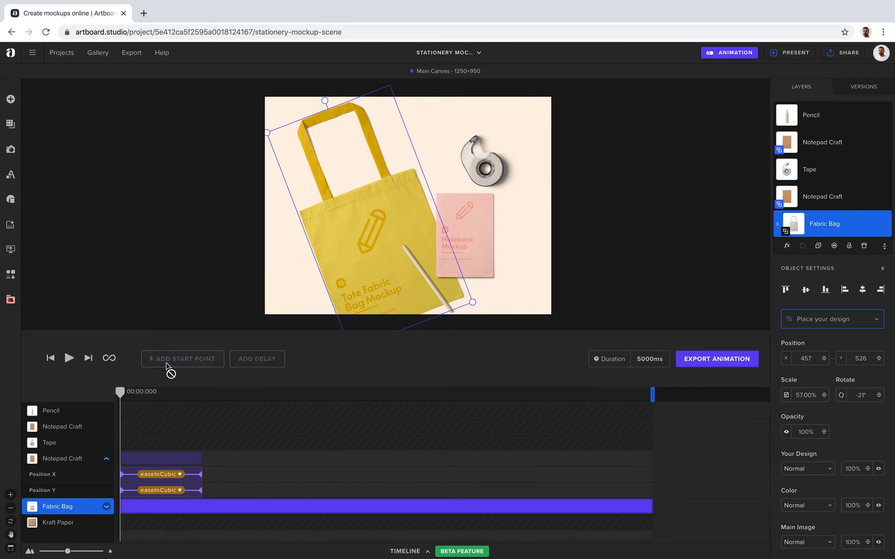
pyautogui.moveTo(387, 230); pyautogui.dragTo(146, 231)
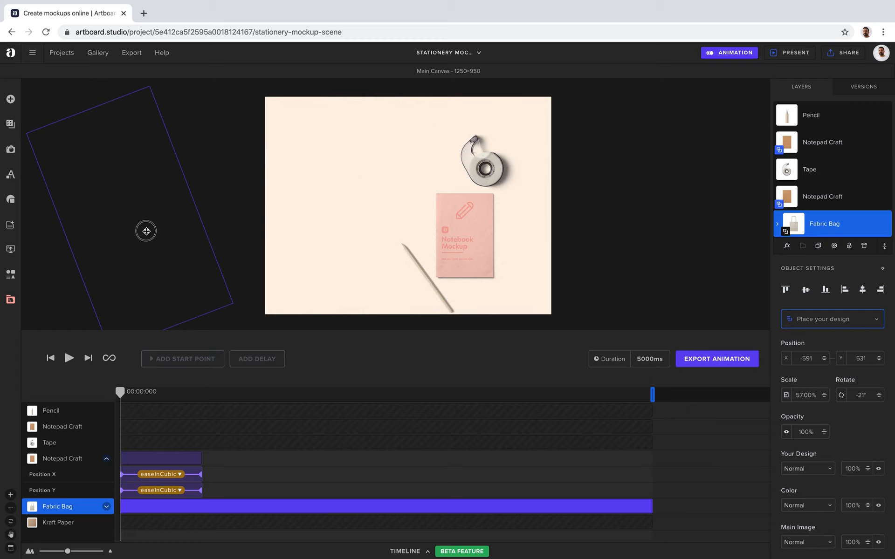
pyautogui.moveTo(119, 392); pyautogui.dragTo(234, 382)
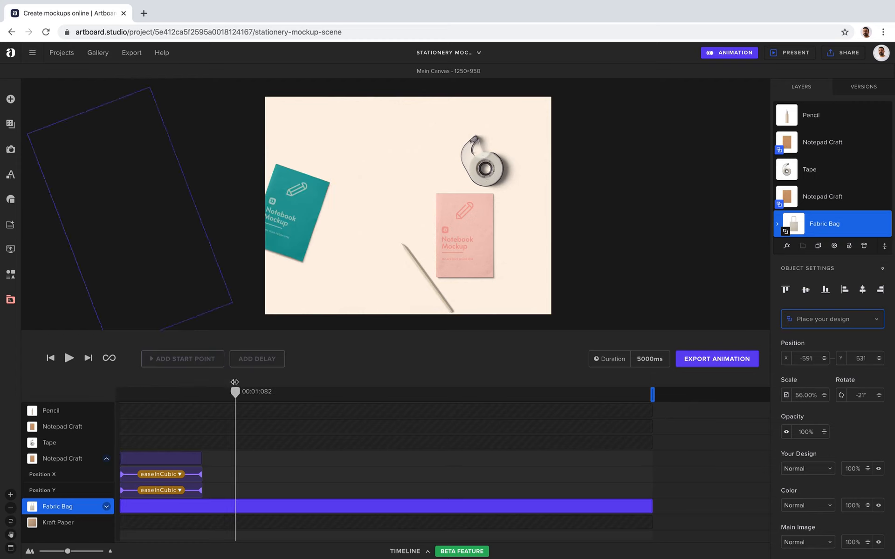
pyautogui.moveTo(126, 208); pyautogui.dragTo(359, 209)
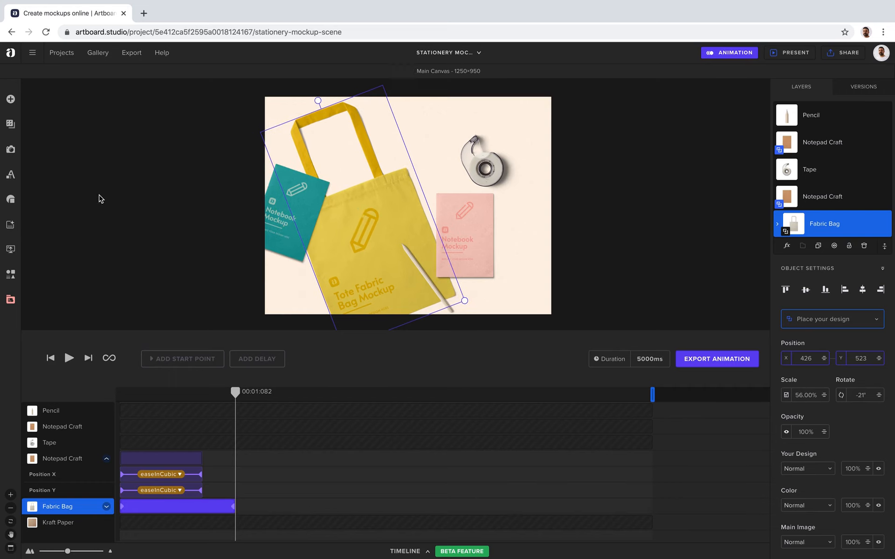
# Play the combined fabric bag and teal notebook animation twice to check the motion
pyautogui.click(50, 358)
pyautogui.click(69, 358)
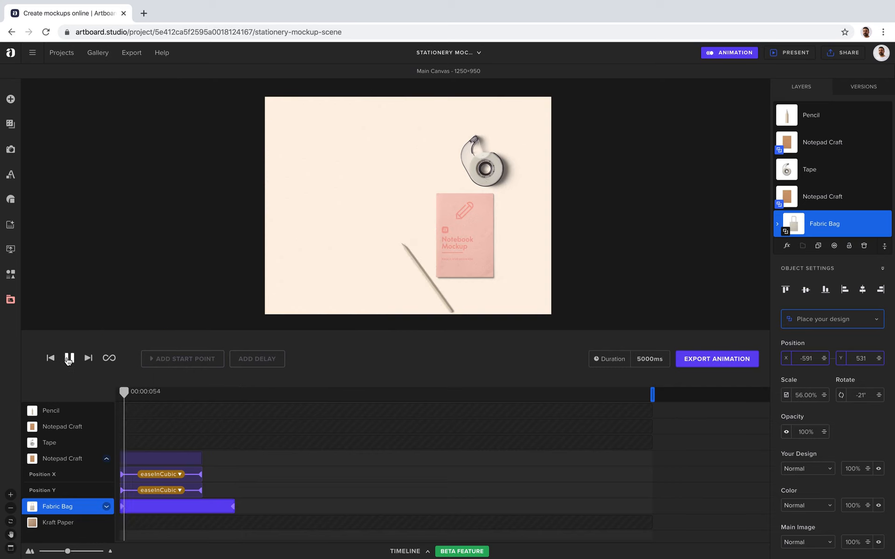
pyautogui.click(69, 358)
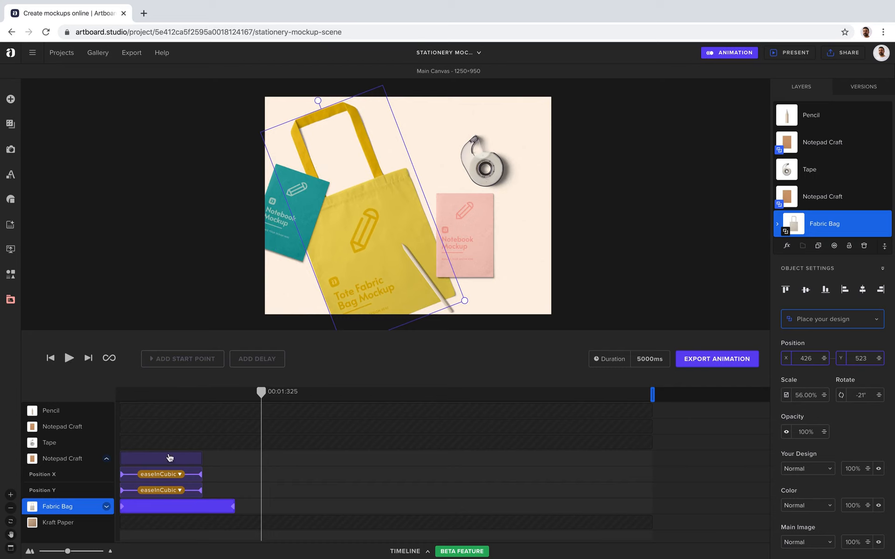
pyautogui.click(68, 358)
pyautogui.click(69, 359)
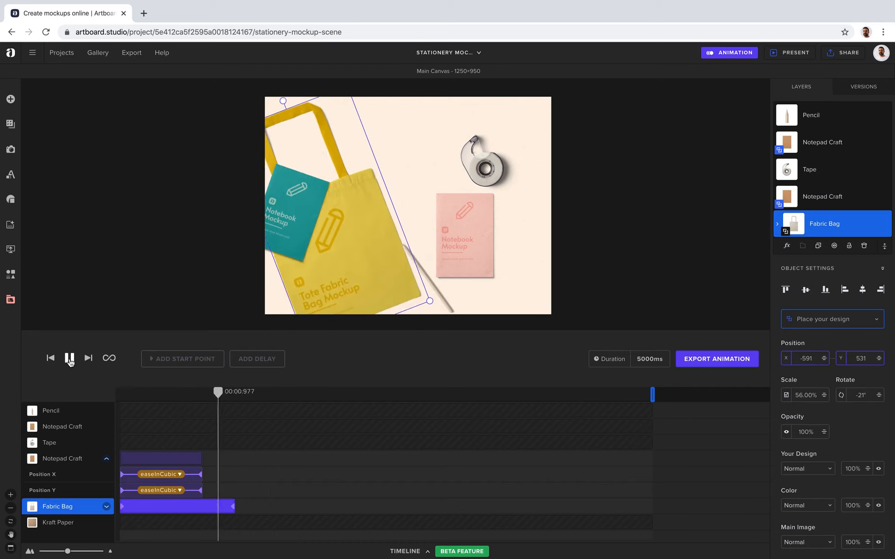
pyautogui.click(69, 359)
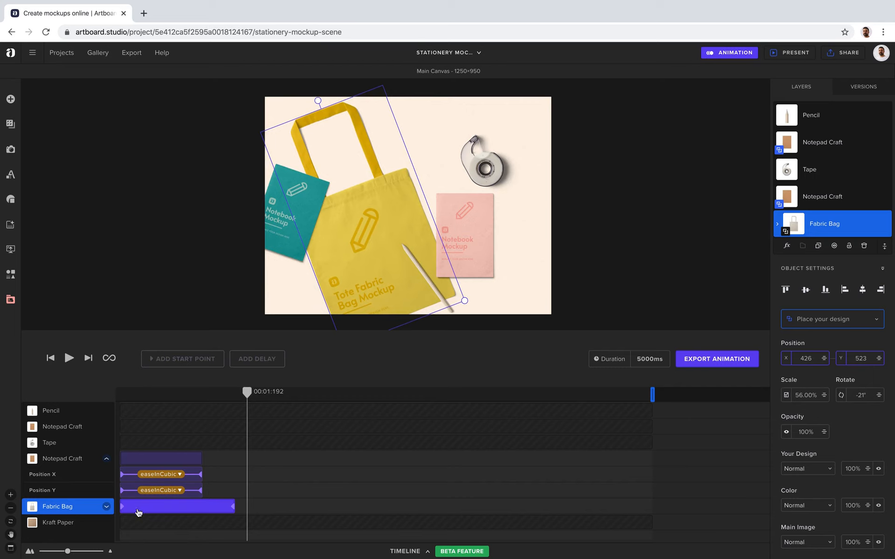
# Try the easeInCubic preset ease on the whole fabric bag layer and preview it from the start
pyautogui.rightClick(146, 509)
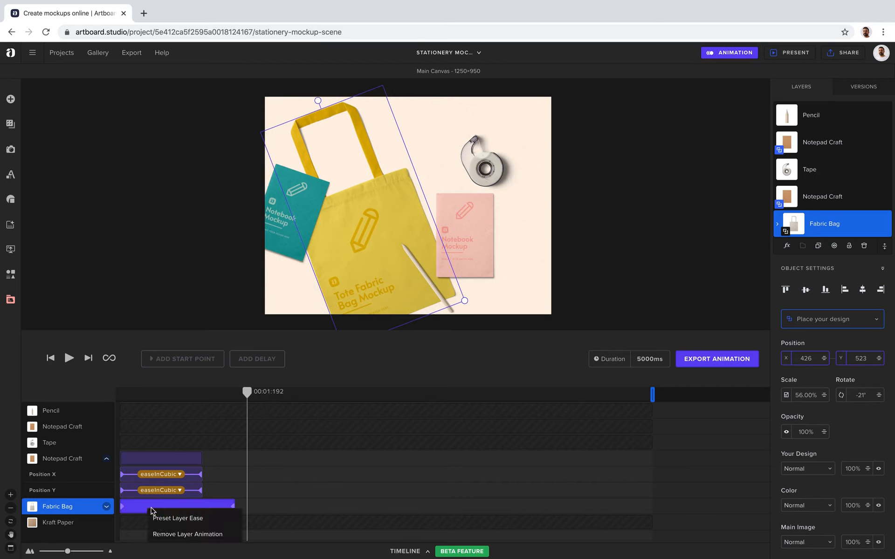
pyautogui.click(179, 519)
pyautogui.moveTo(189, 550)
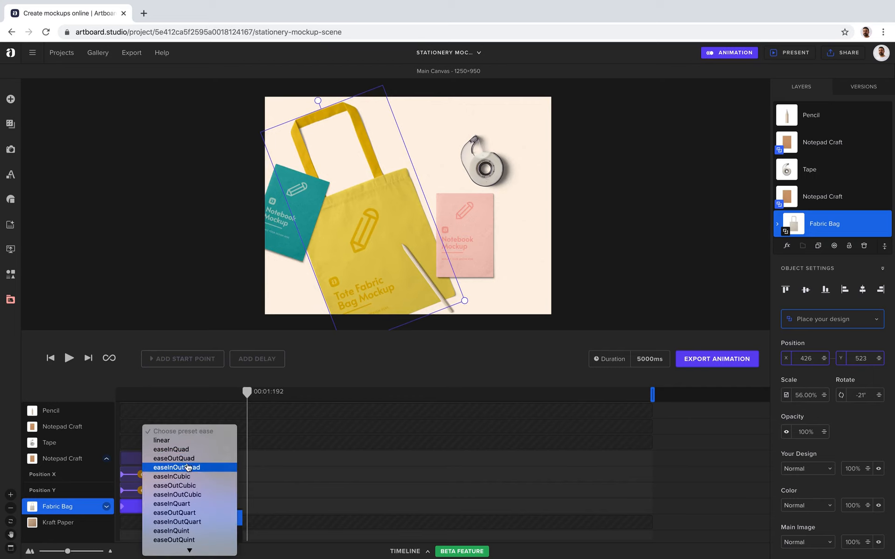
pyautogui.click(188, 477)
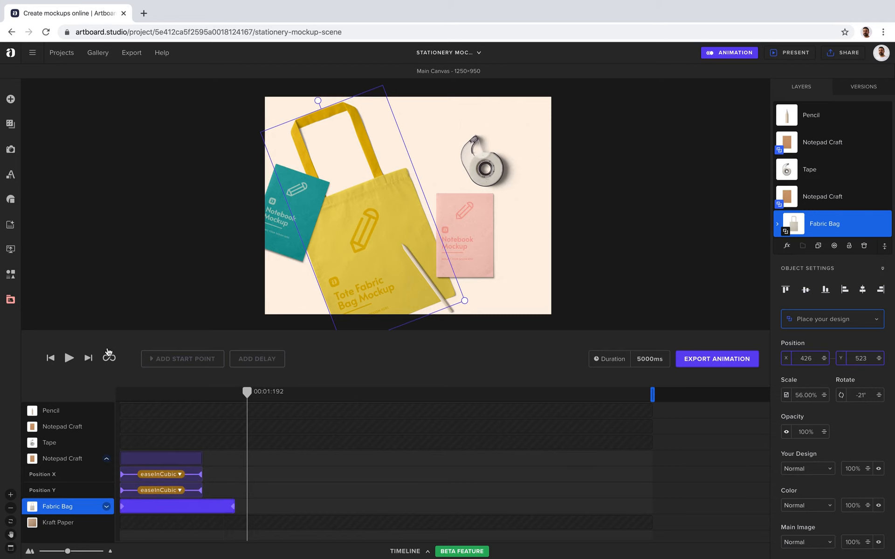
pyautogui.click(50, 358)
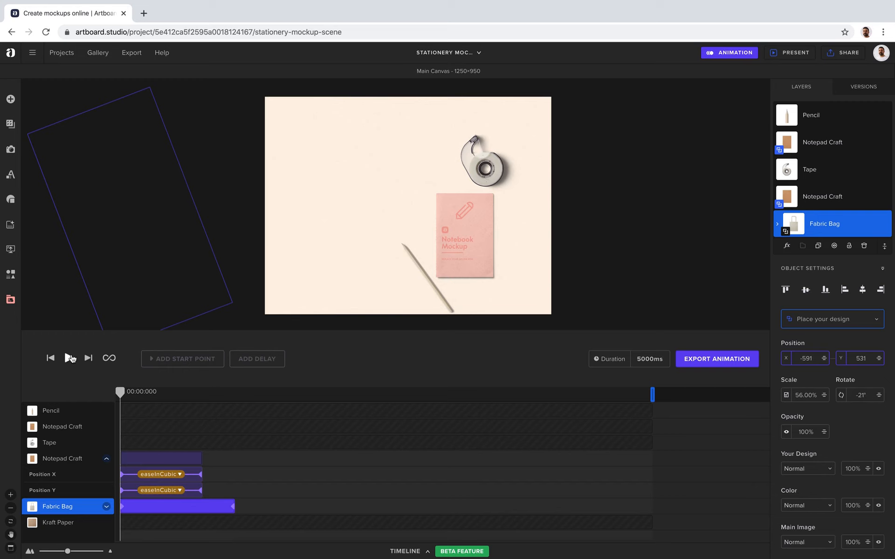
pyautogui.click(70, 358)
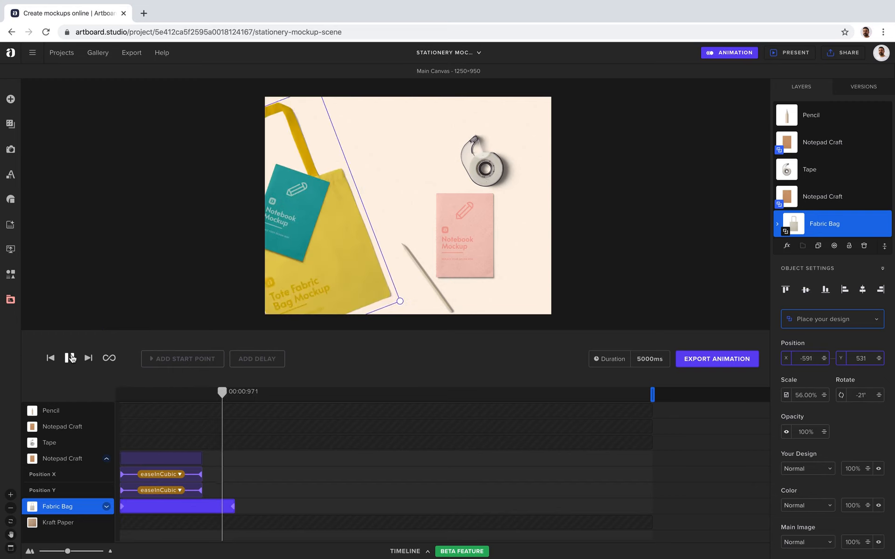
pyautogui.click(70, 358)
# Apply the easeInOutCubic preset ease to the whole fabric bag layer and preview the result
pyautogui.rightClick(186, 508)
pyautogui.click(195, 517)
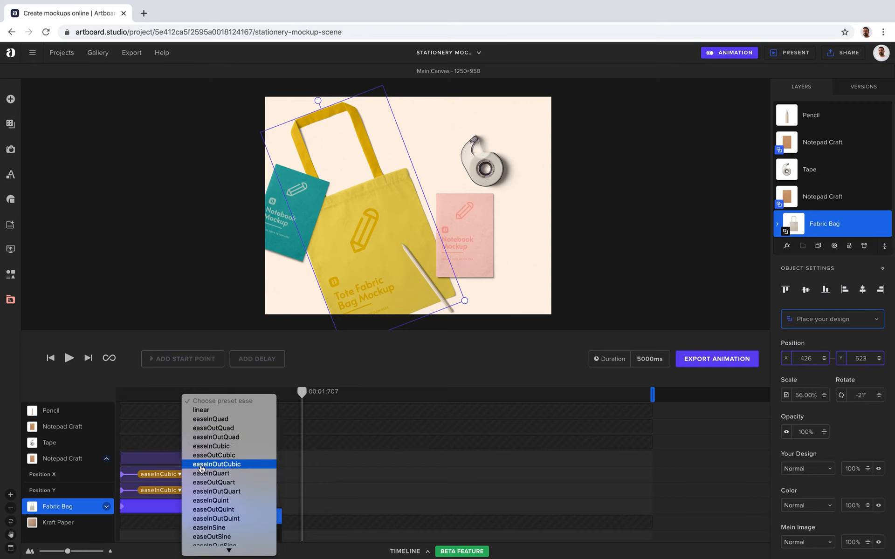
pyautogui.click(231, 468)
pyautogui.click(68, 359)
pyautogui.click(69, 358)
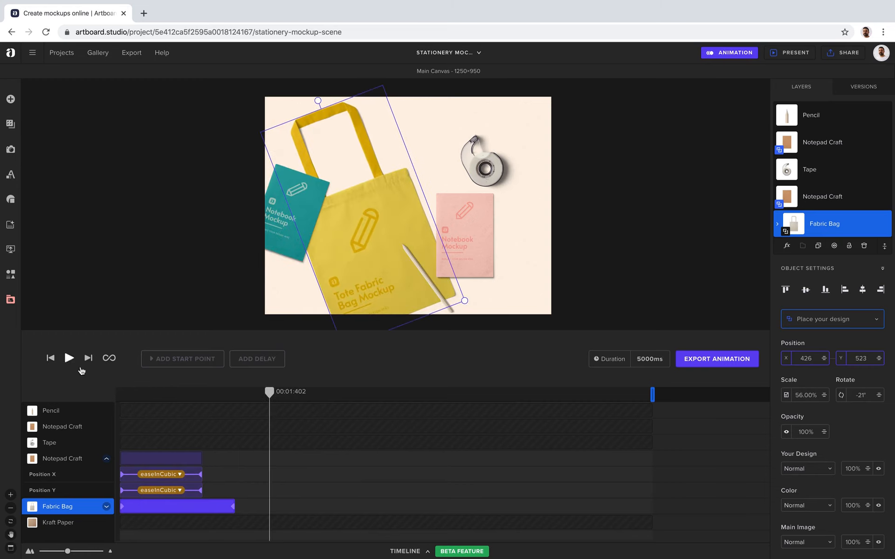
pyautogui.click(50, 358)
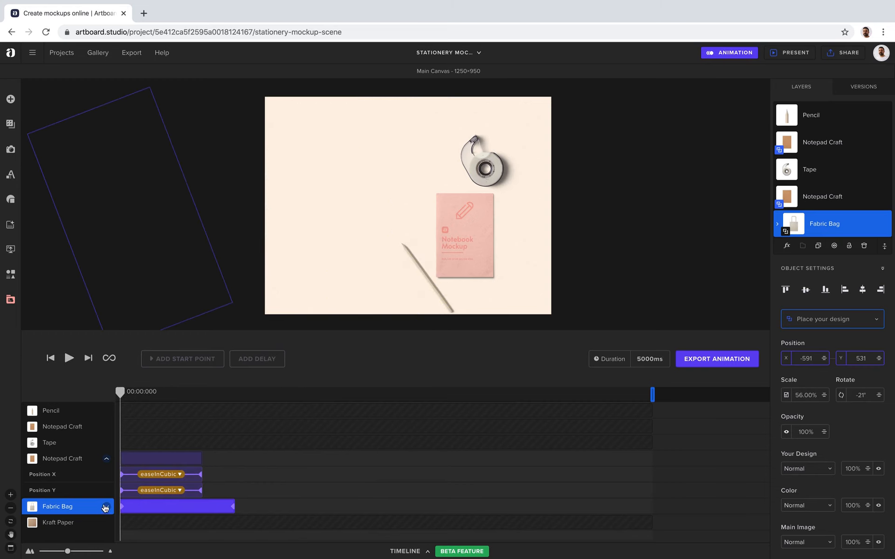
# Extend the fabric bag's Position X and Position Y end keyframes to about 00:01:730 and replay the animation
pyautogui.click(106, 506)
pyautogui.click(69, 358)
pyautogui.click(69, 357)
pyautogui.scroll(-1, 325, 443)
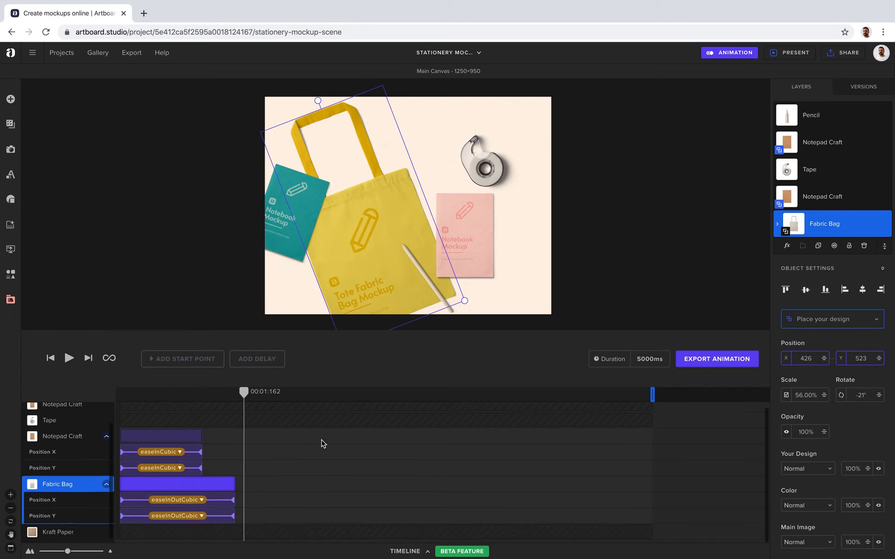
pyautogui.moveTo(234, 500); pyautogui.dragTo(305, 498)
pyautogui.moveTo(233, 516); pyautogui.dragTo(307, 516)
pyautogui.click(51, 358)
pyautogui.click(69, 360)
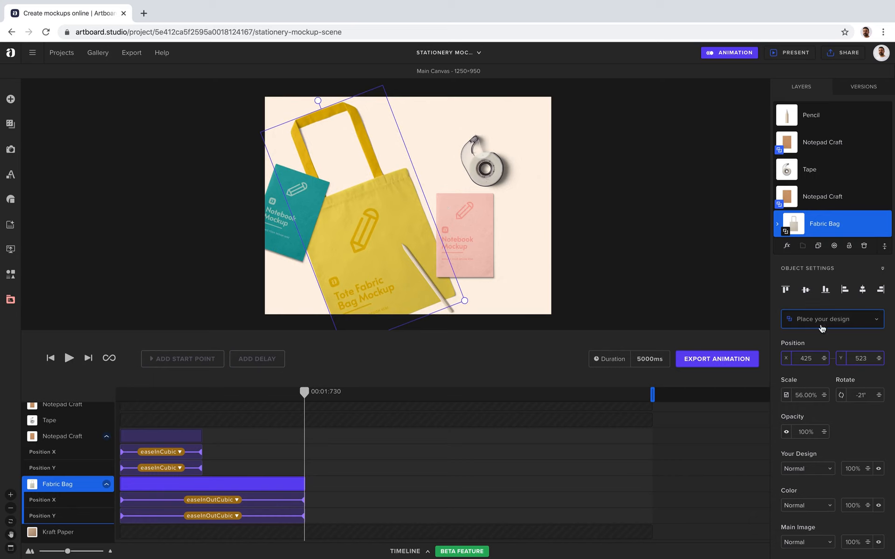
# Insert a circle shape at the canvas centre and enlarge it to 490 × 490 px
pyautogui.scroll(-1, 871, 432)
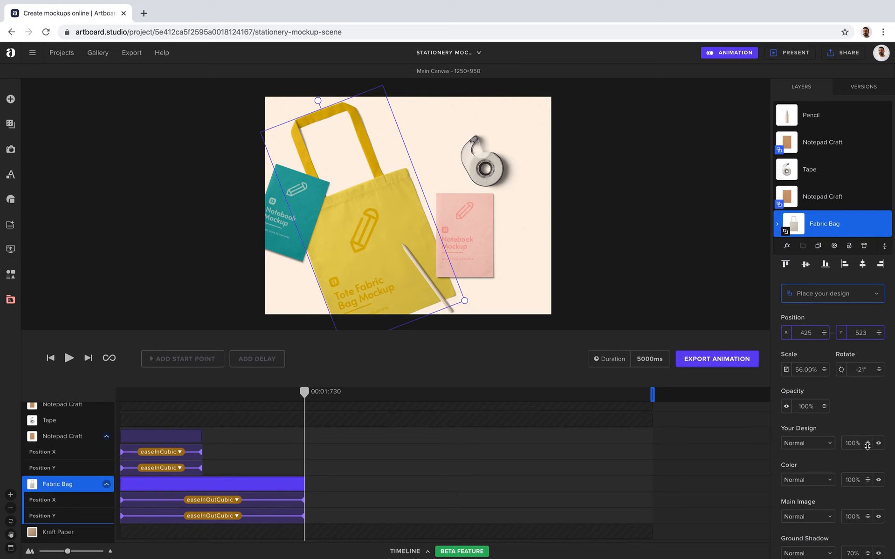
pyautogui.click(11, 199)
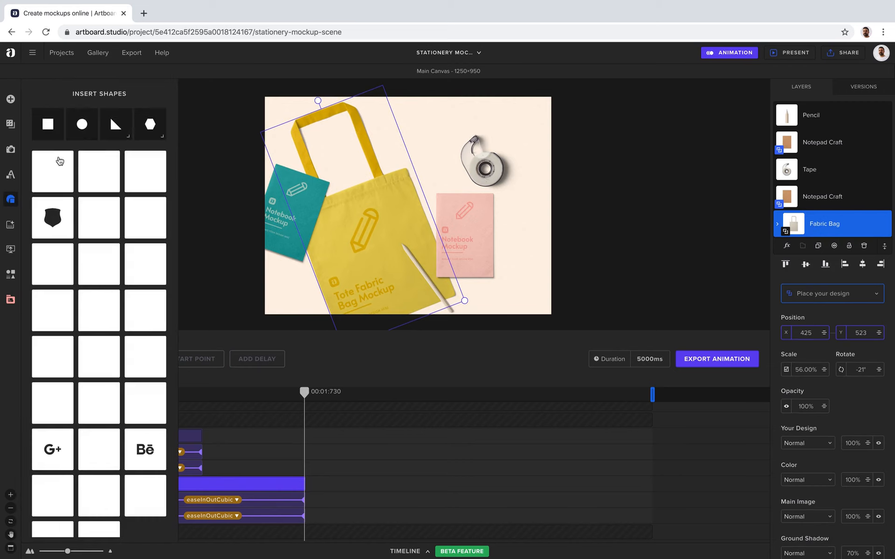
pyautogui.click(82, 124)
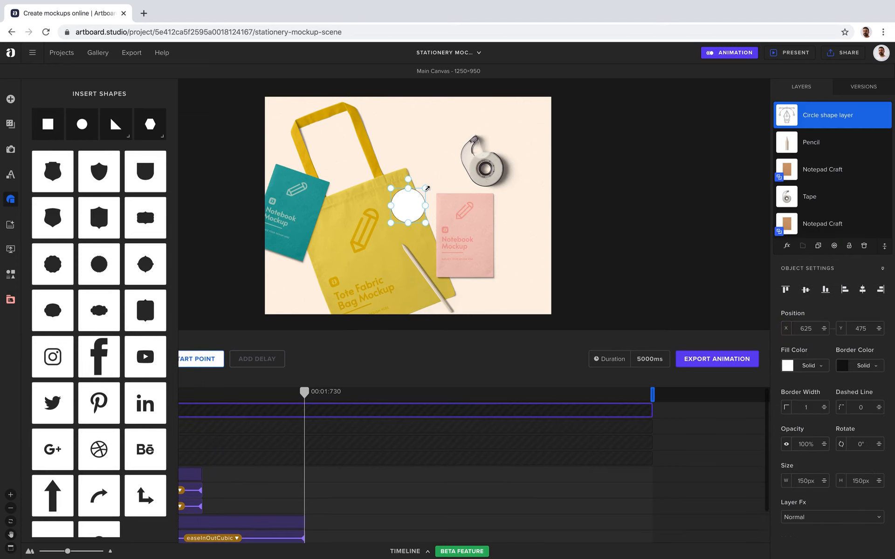
pyautogui.click(591, 188)
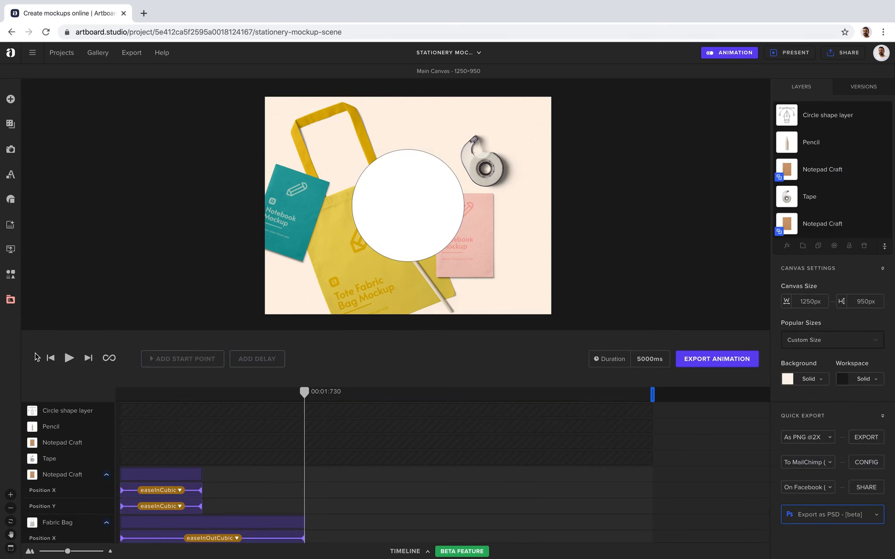
# Add an animation start point for the circle shape layer at the beginning of the timeline
pyautogui.click(50, 358)
pyautogui.click(59, 411)
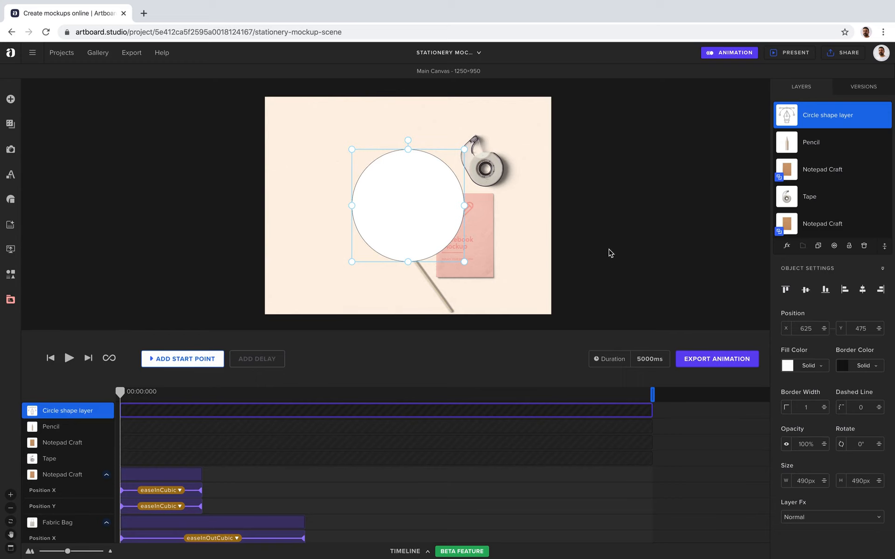
pyautogui.click(213, 368)
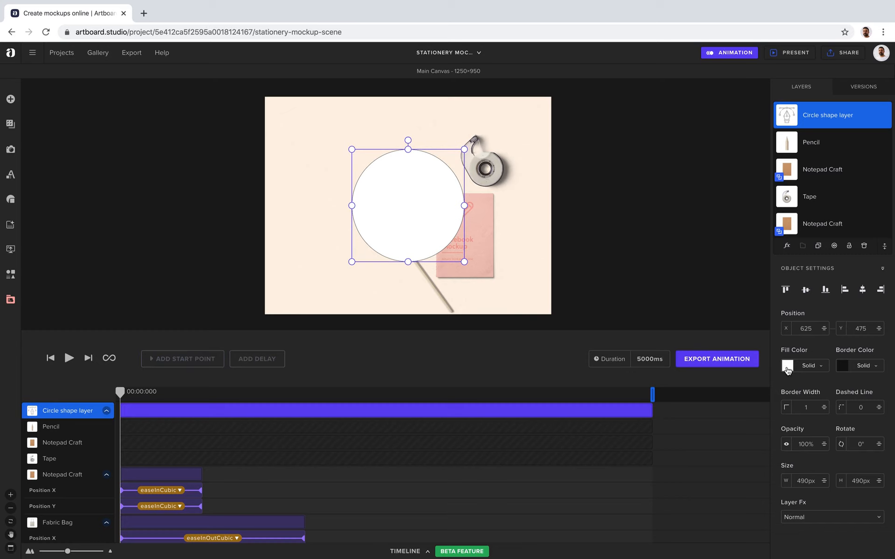
# Animate the circle's fill color to blue with a keyframe at about 00:00:942
pyautogui.moveTo(122, 391); pyautogui.dragTo(220, 391)
pyautogui.click(788, 365)
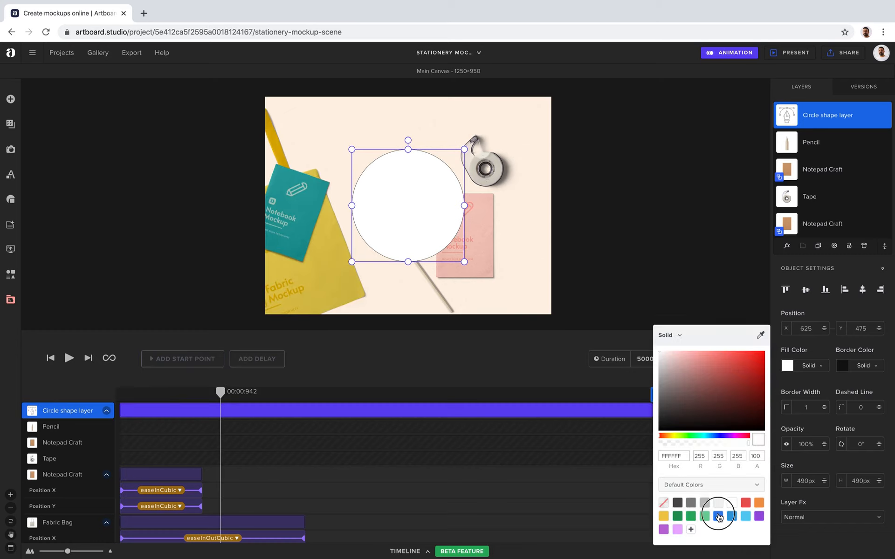
pyautogui.click(718, 516)
pyautogui.click(635, 266)
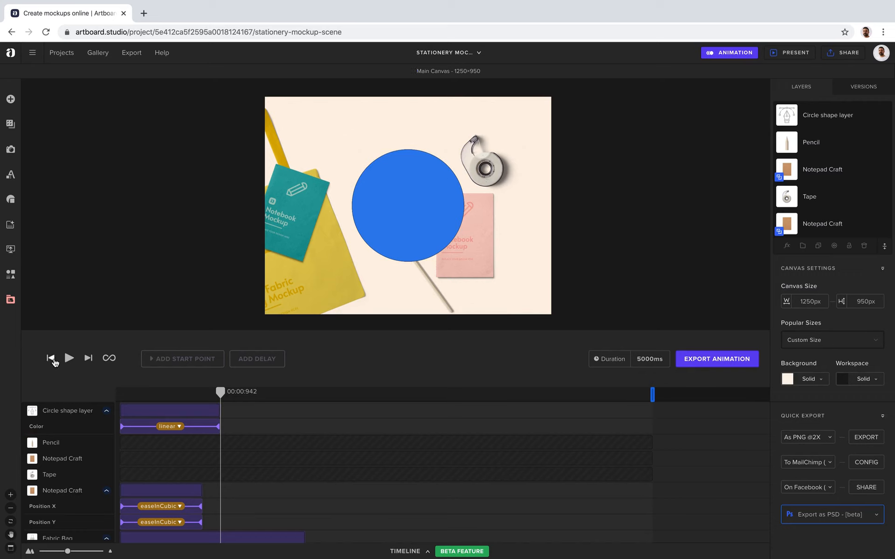
# Preview the color transition and extend the circle's Color end keyframe to about 00:02:055
pyautogui.click(68, 363)
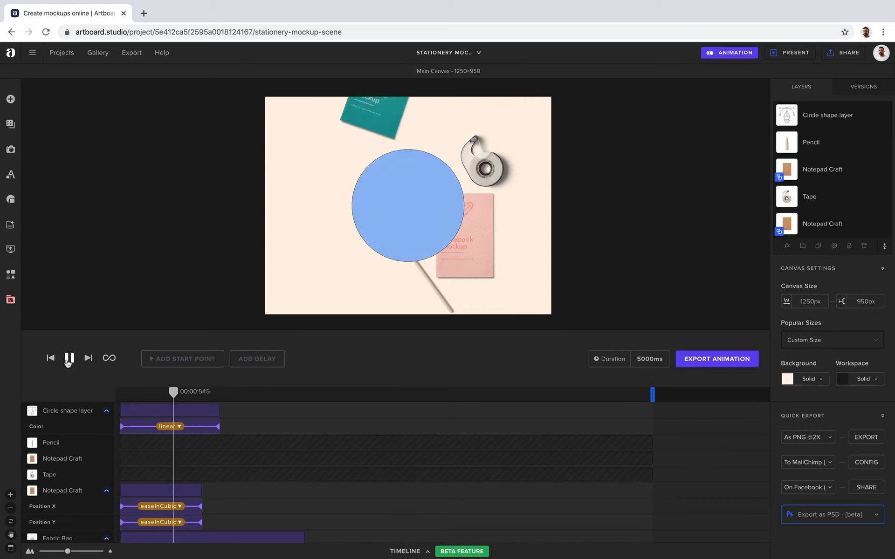
pyautogui.click(68, 362)
pyautogui.moveTo(218, 426); pyautogui.dragTo(338, 425)
# Move the circle shape layer down the layer stack to sit below Fabric Bag and directly above Kraft Paper
pyautogui.click(850, 120)
pyautogui.moveTo(851, 120); pyautogui.dragTo(846, 171)
pyautogui.click(848, 227)
pyautogui.scroll(-1, 848, 227)
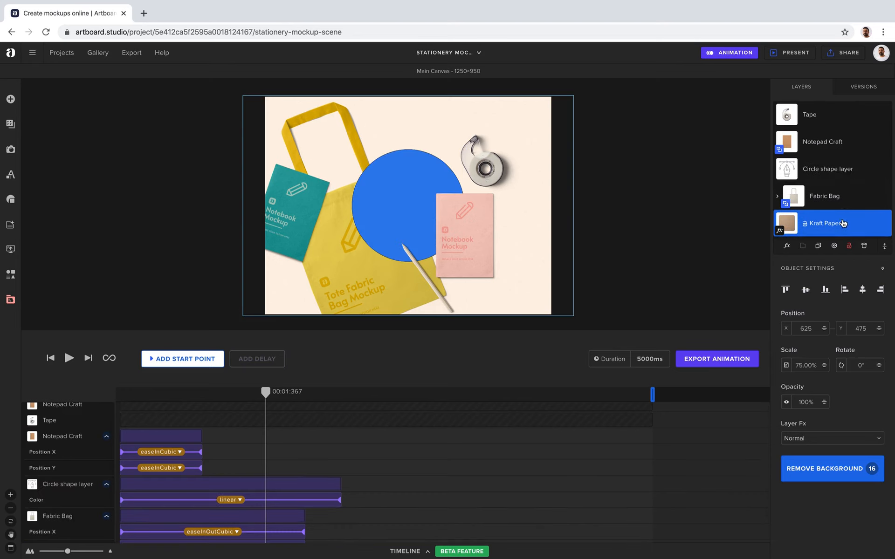
pyautogui.click(831, 174)
pyautogui.moveTo(831, 174); pyautogui.dragTo(828, 200)
# Replay the animation from the beginning to check the circle's color change behind the bag and notebooks
pyautogui.click(55, 358)
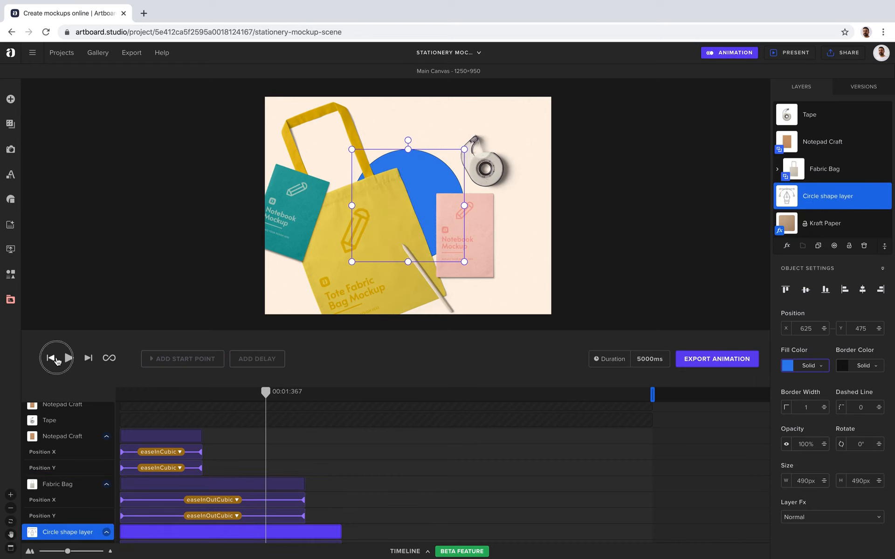
pyautogui.click(81, 315)
pyautogui.click(71, 355)
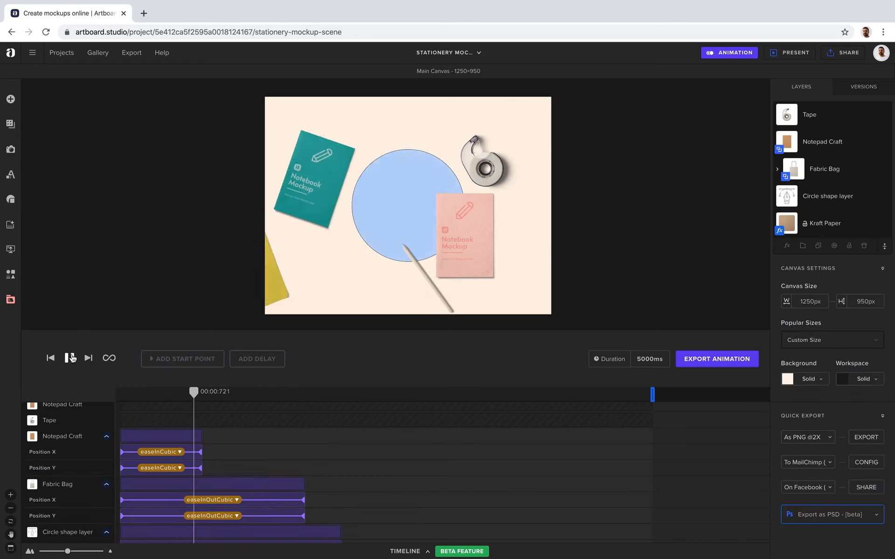
pyautogui.click(71, 358)
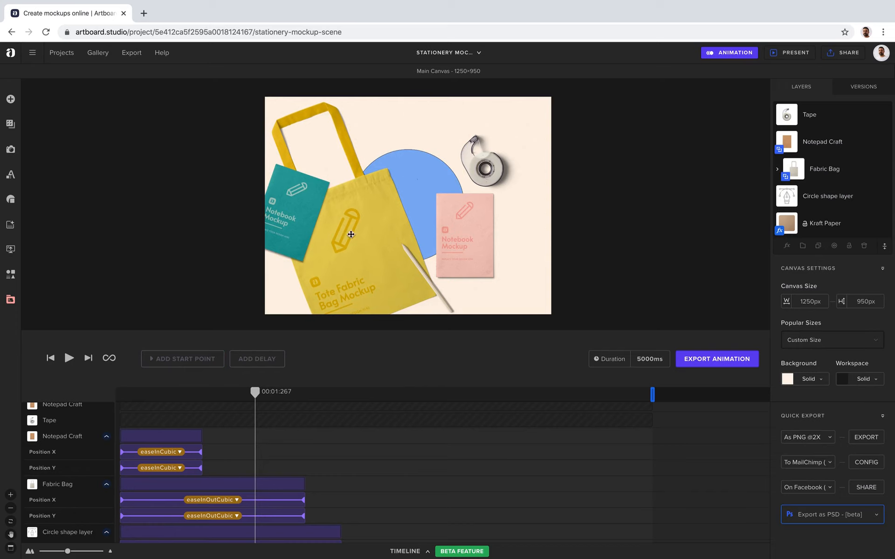
pyautogui.click(51, 358)
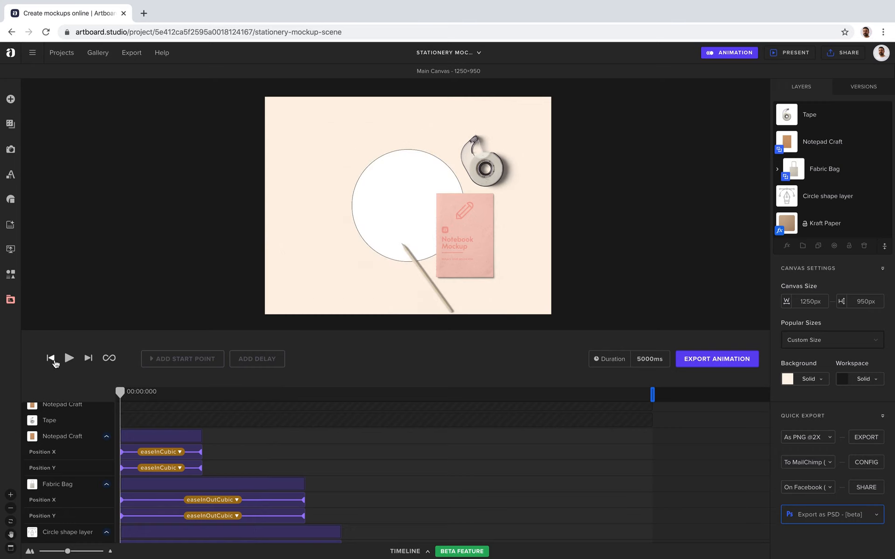
pyautogui.click(68, 358)
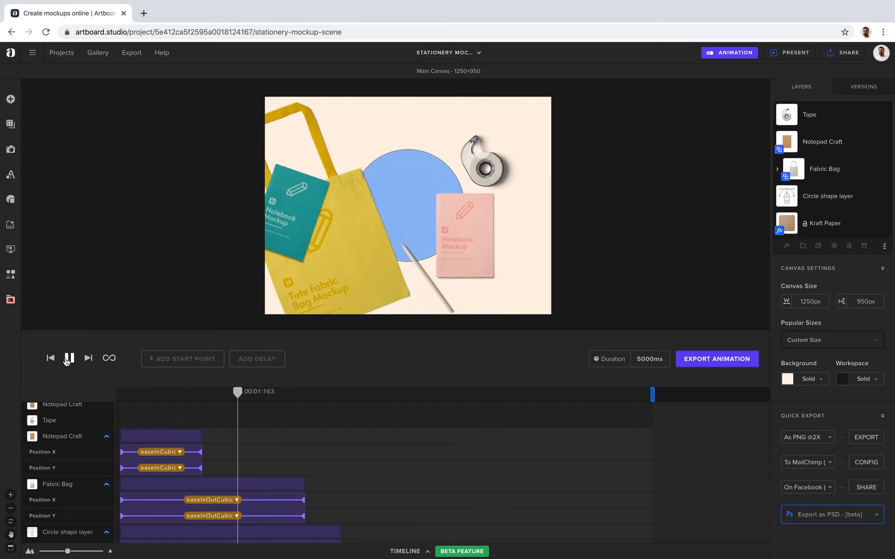
pyautogui.click(68, 359)
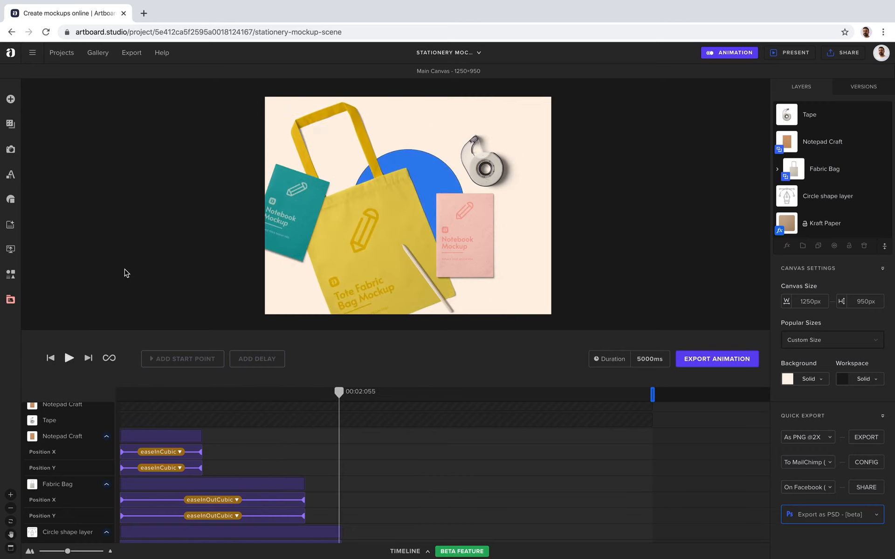
# Insert a text layer at the canvas centre and add its animation start point at about 00:00:927
pyautogui.click(11, 175)
pyautogui.click(93, 123)
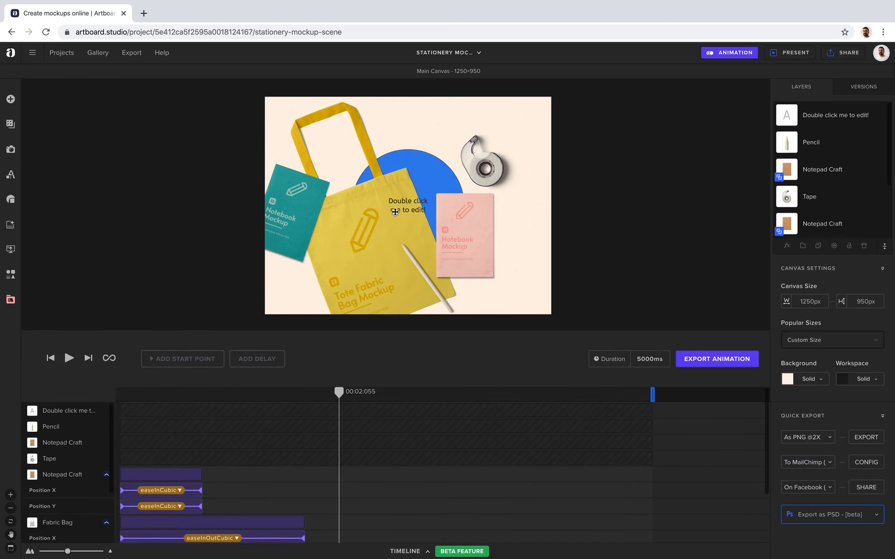
pyautogui.click(394, 207)
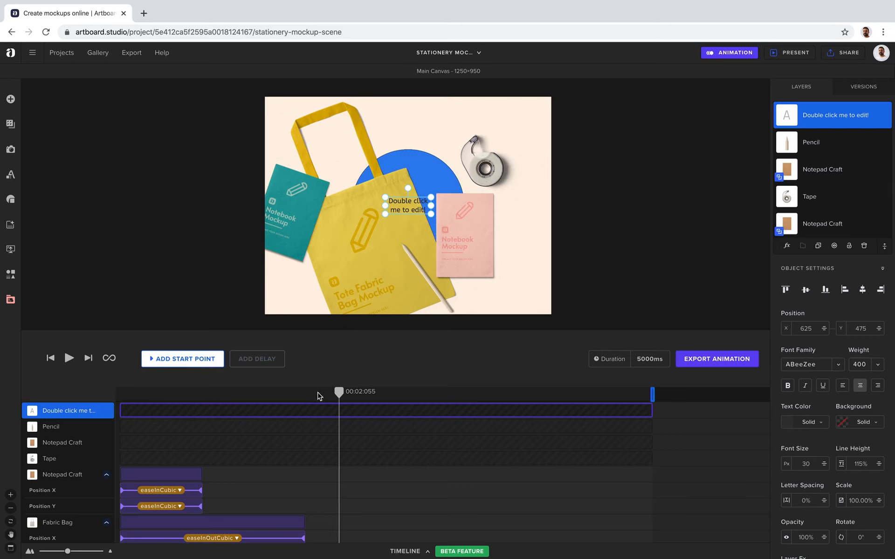
pyautogui.moveTo(339, 391); pyautogui.dragTo(219, 391)
pyautogui.click(204, 361)
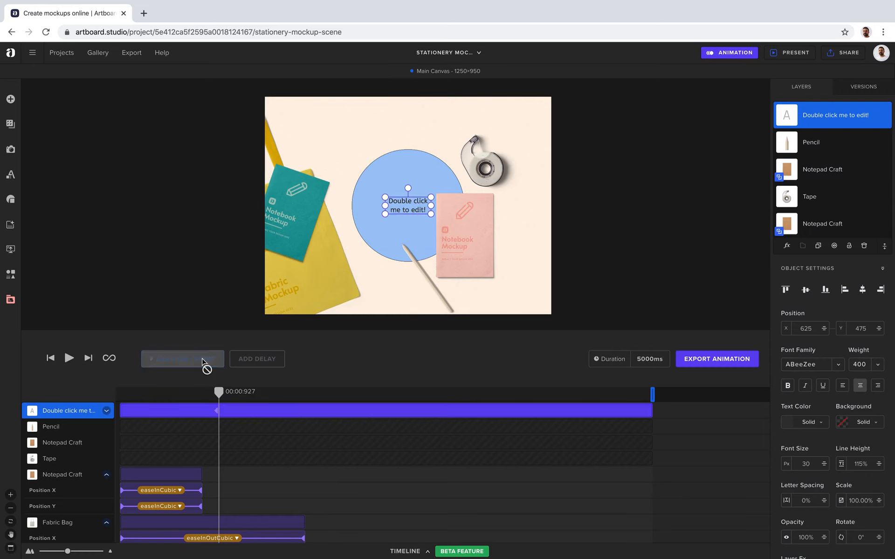
# Set the text's font size to 61 px at about 00:01:930 and preview the size animation
pyautogui.moveTo(219, 391); pyautogui.dragTo(324, 391)
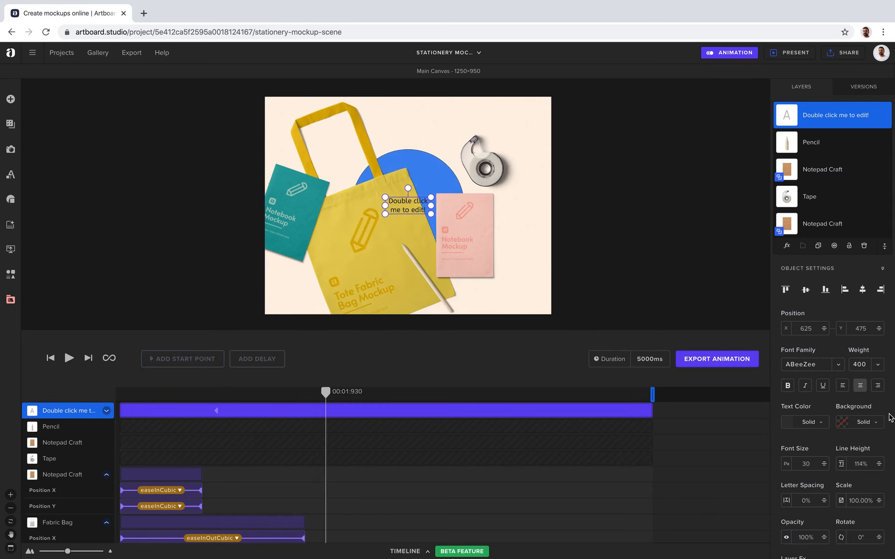
pyautogui.moveTo(826, 464); pyautogui.dragTo(830, 445)
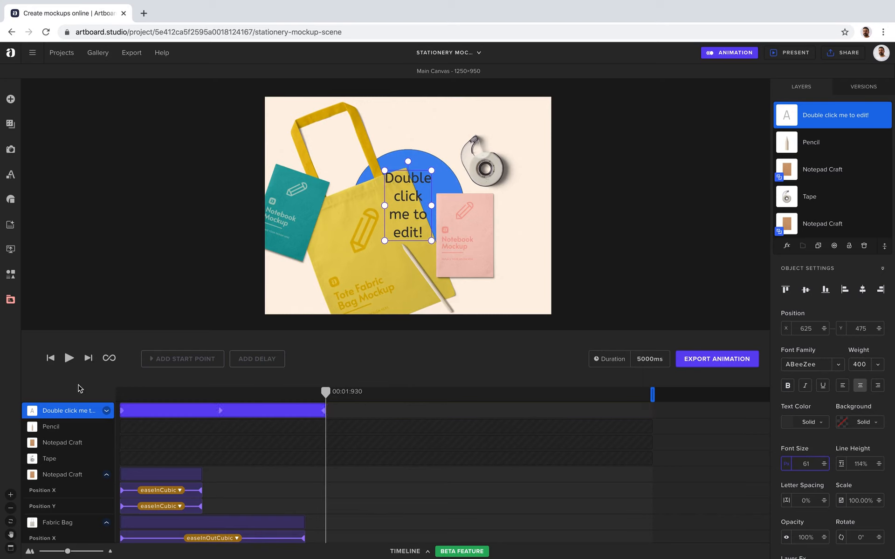
pyautogui.click(50, 358)
pyautogui.click(66, 359)
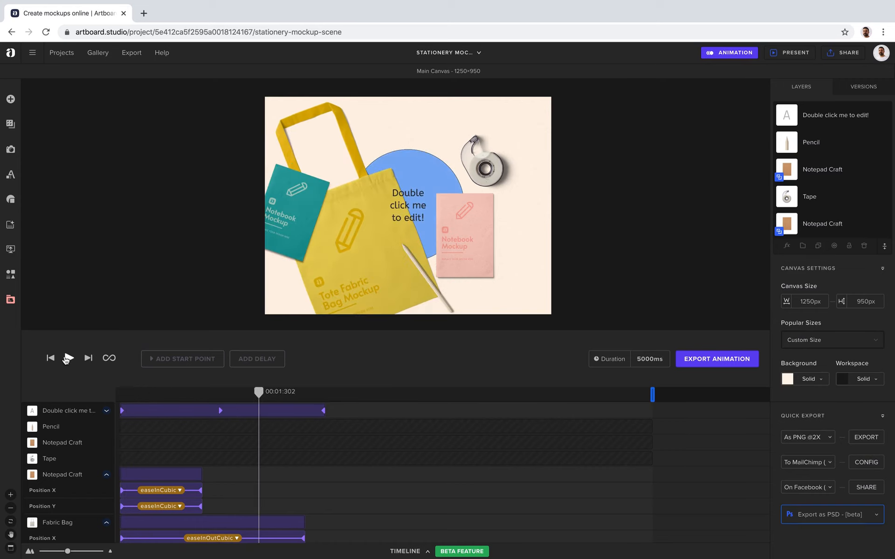
pyautogui.moveTo(259, 392); pyautogui.dragTo(283, 391)
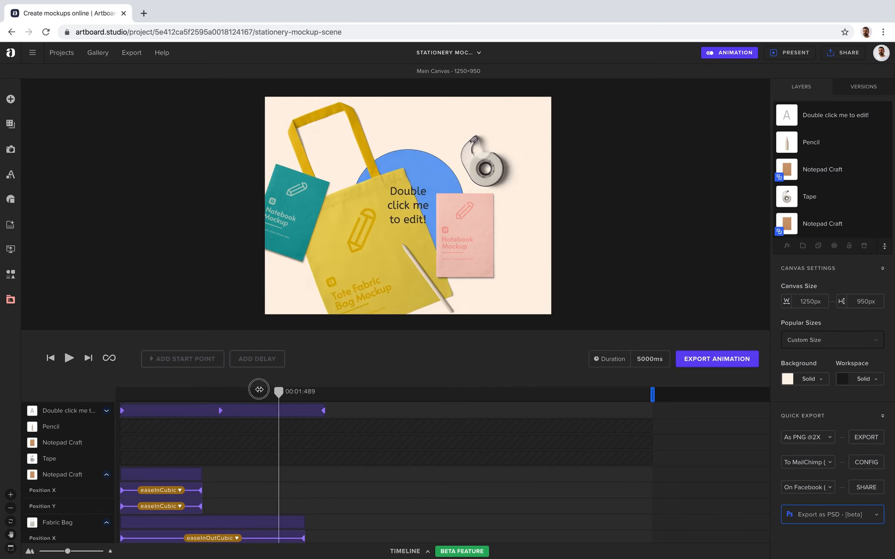
pyautogui.click(260, 392)
pyautogui.click(69, 358)
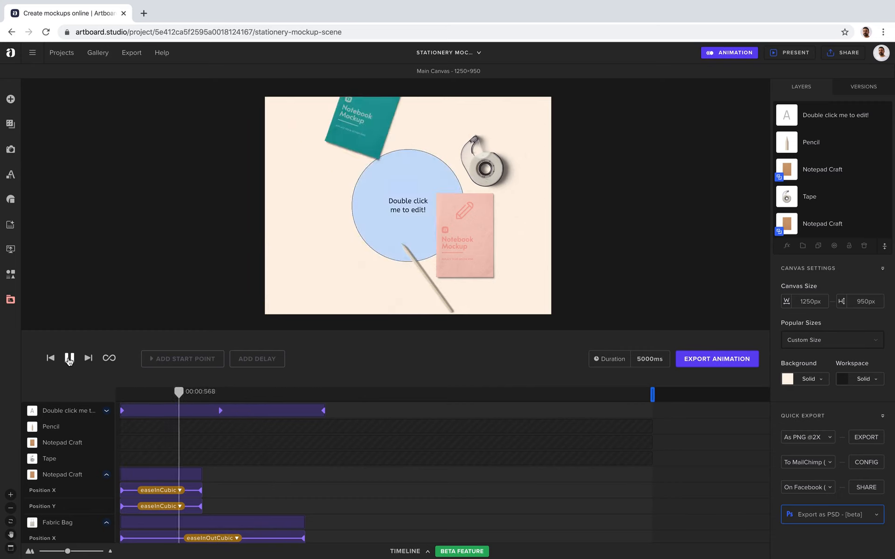
pyautogui.click(69, 358)
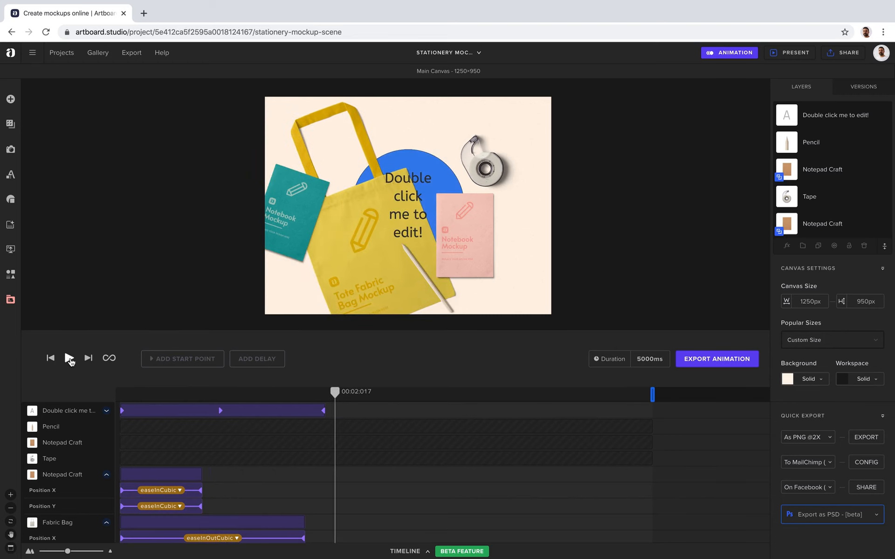
# Delete the text layer and the circle shape layer
pyautogui.click(64, 412)
pyautogui.press('Delete')
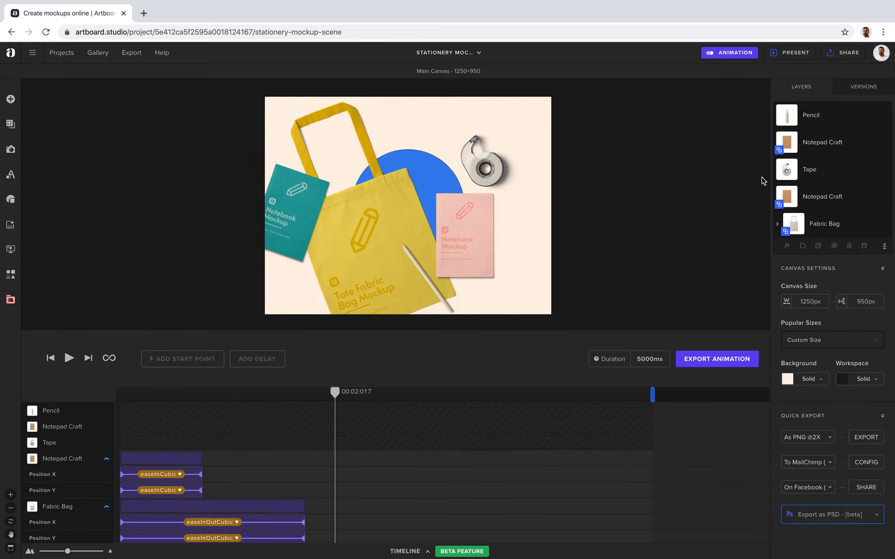
pyautogui.click(435, 164)
pyautogui.press('Delete')
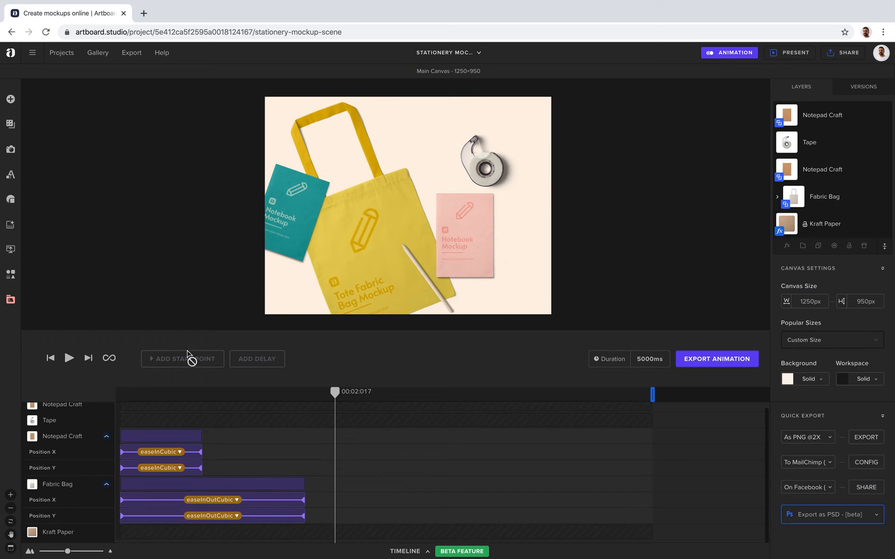
# Replay the notebook and bag animation and shorten the timeline's duration to 2840 ms
pyautogui.click(68, 359)
pyautogui.click(68, 359)
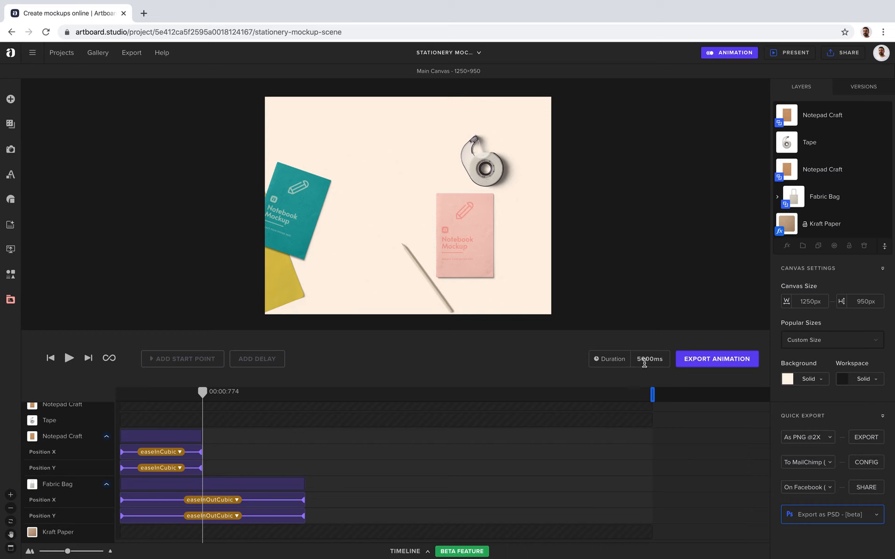
pyautogui.moveTo(652, 394); pyautogui.dragTo(424, 392)
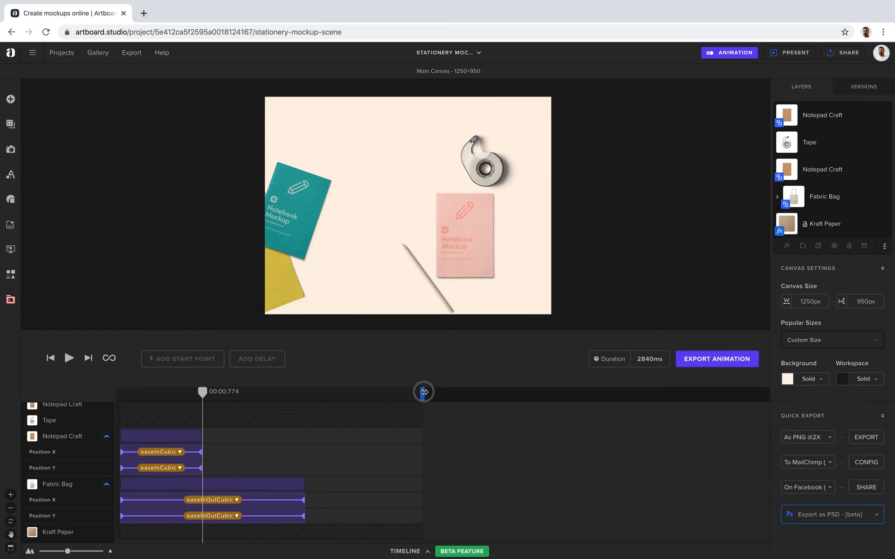